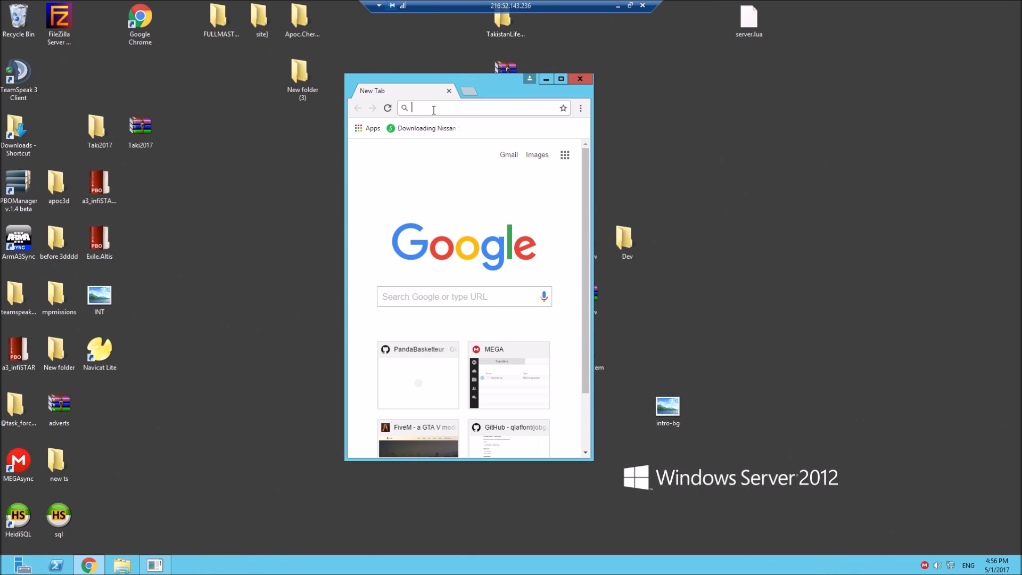
- Download the FiveM server package from fivem.net in Chrome
text(fivere)
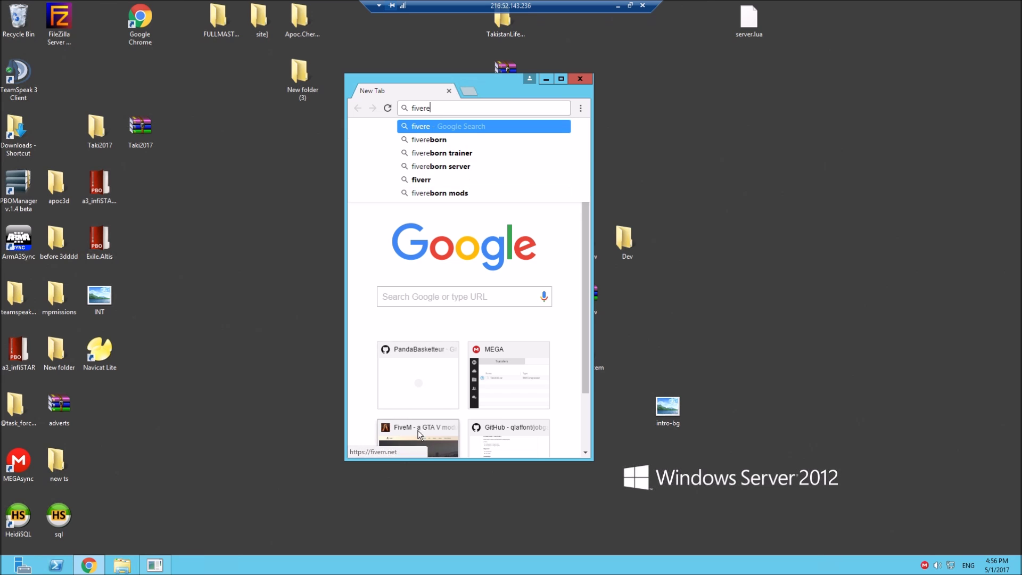
click(419, 434)
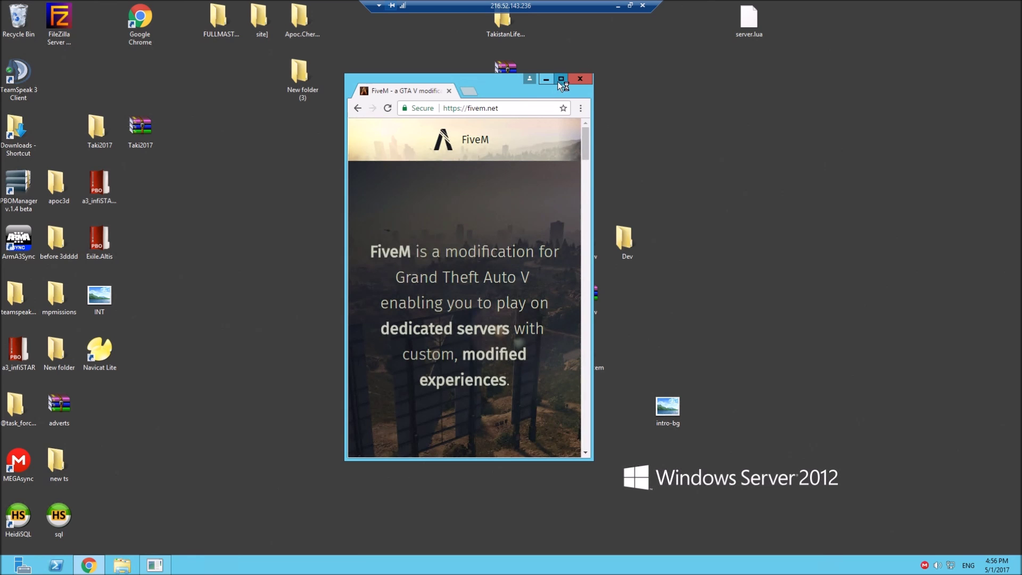
click(559, 81)
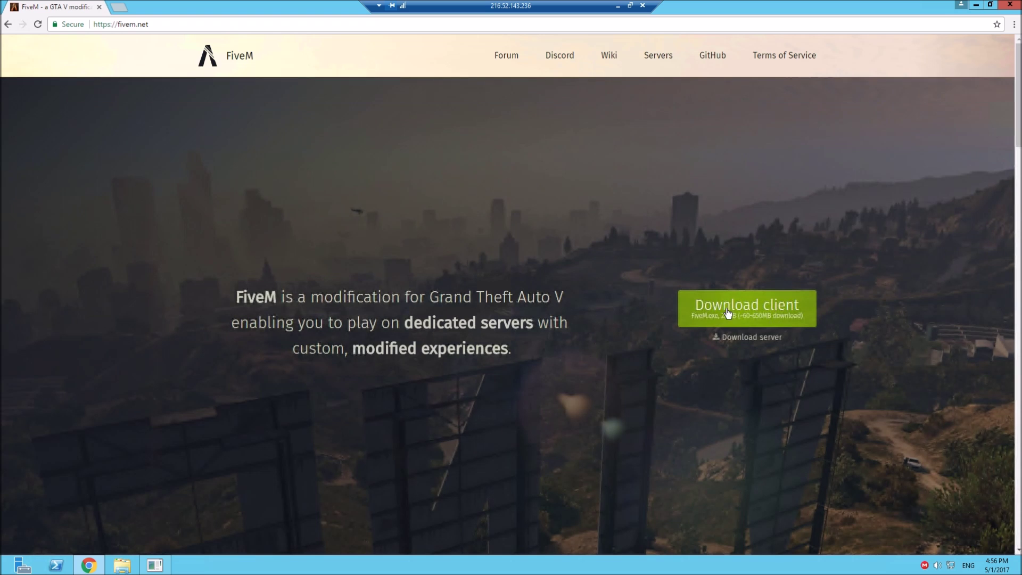
click(742, 340)
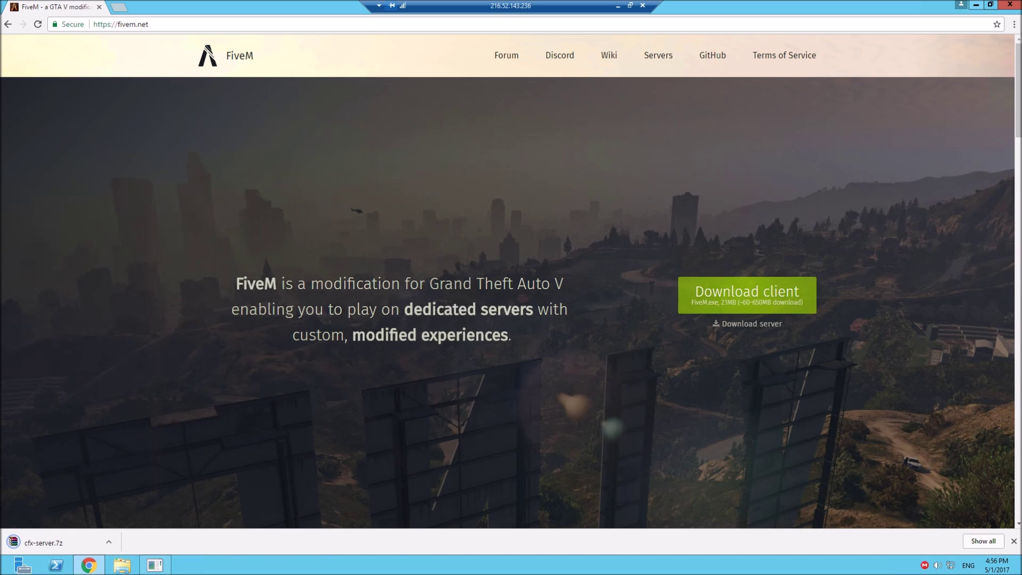
click(976, 5)
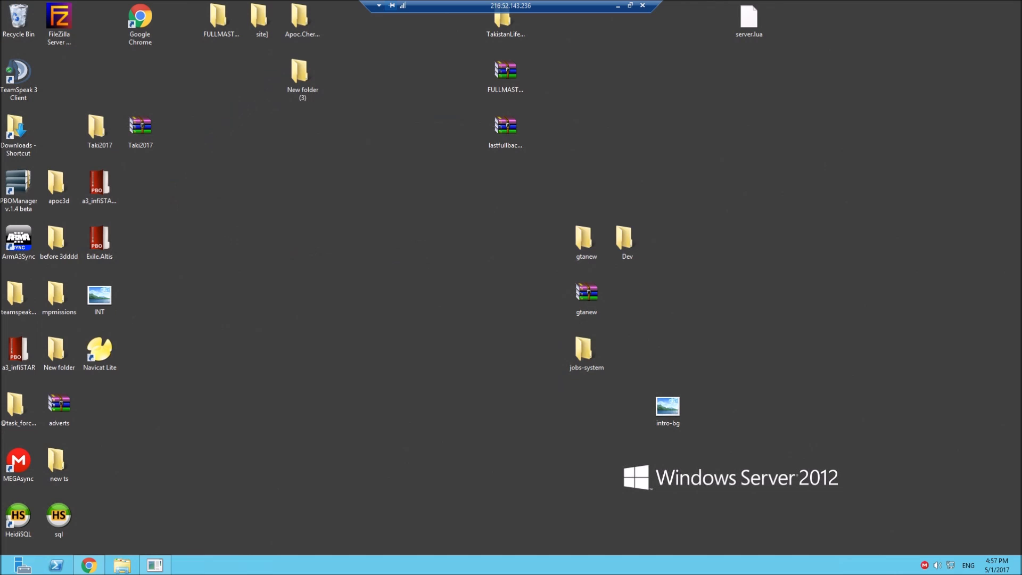
- Check the console window of the running FiveReborn server
click(161, 568)
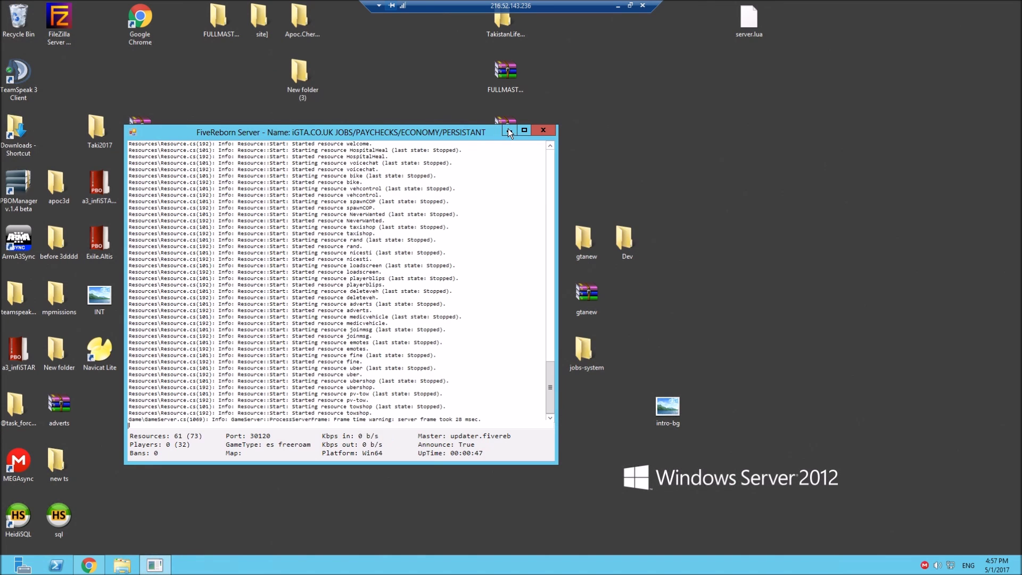
click(508, 131)
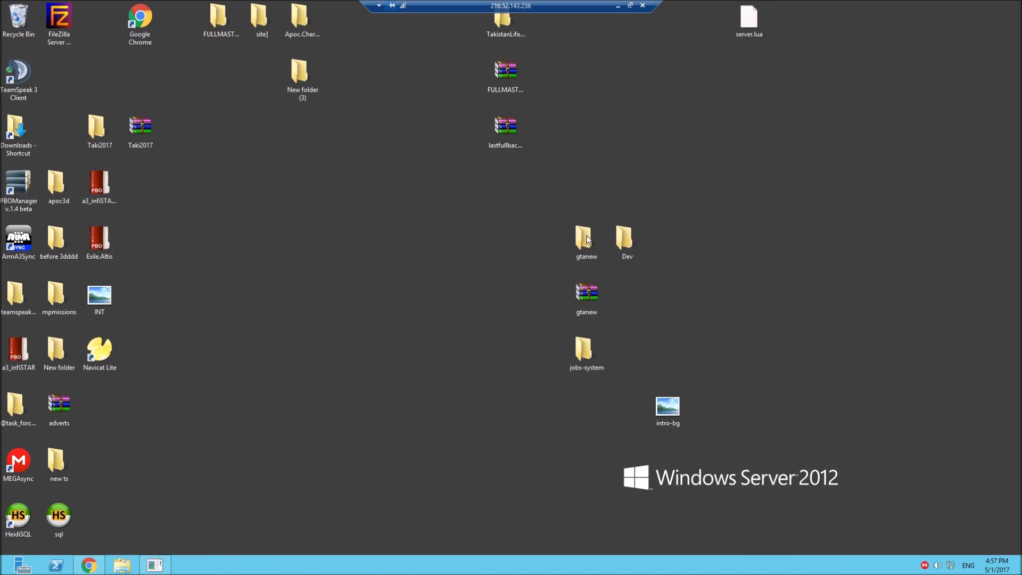
- Create a new folder on the desktop named "test gta server"
right_click(297, 278)
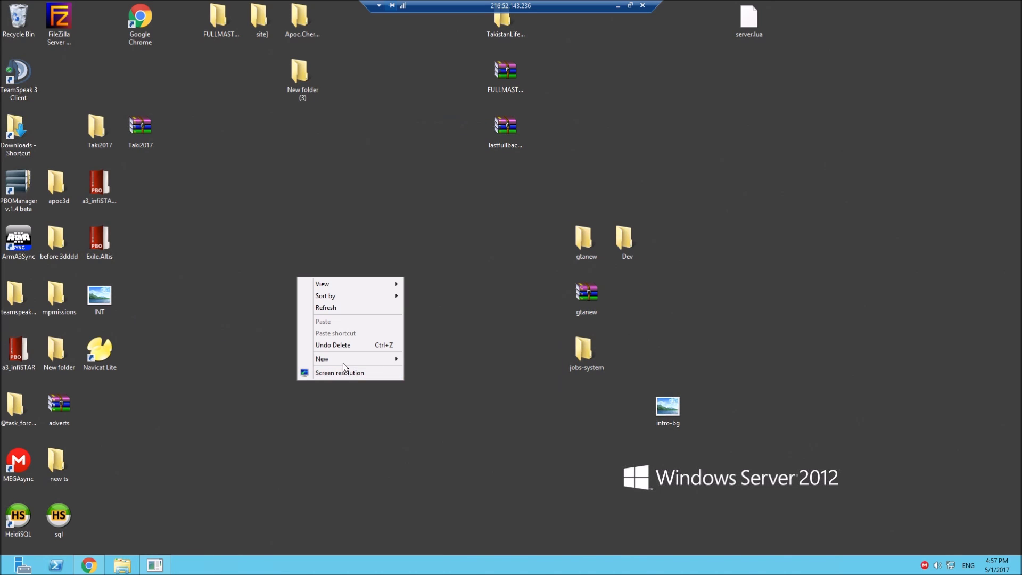
mouse_move(346, 360)
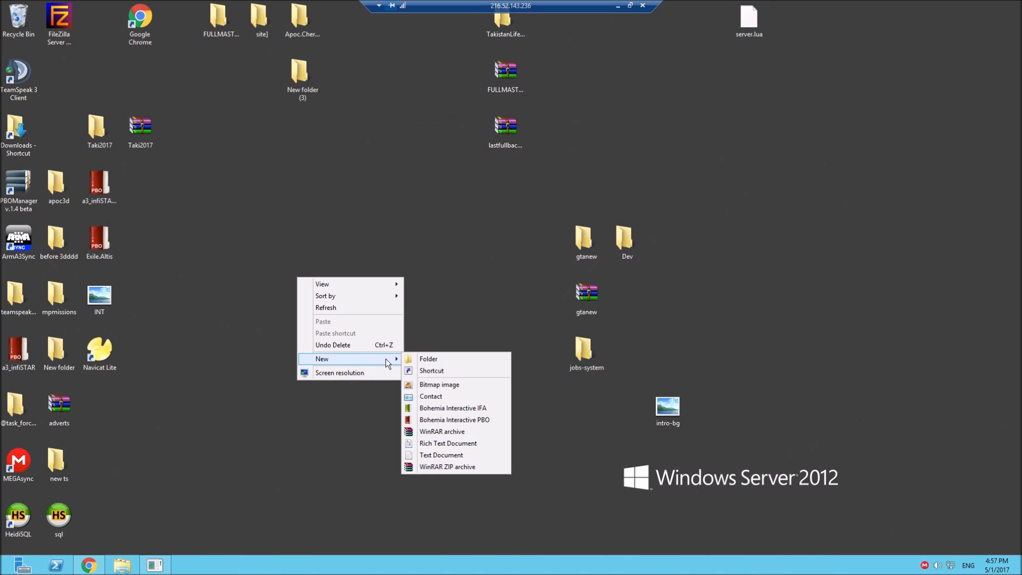
click(422, 360)
text(te)
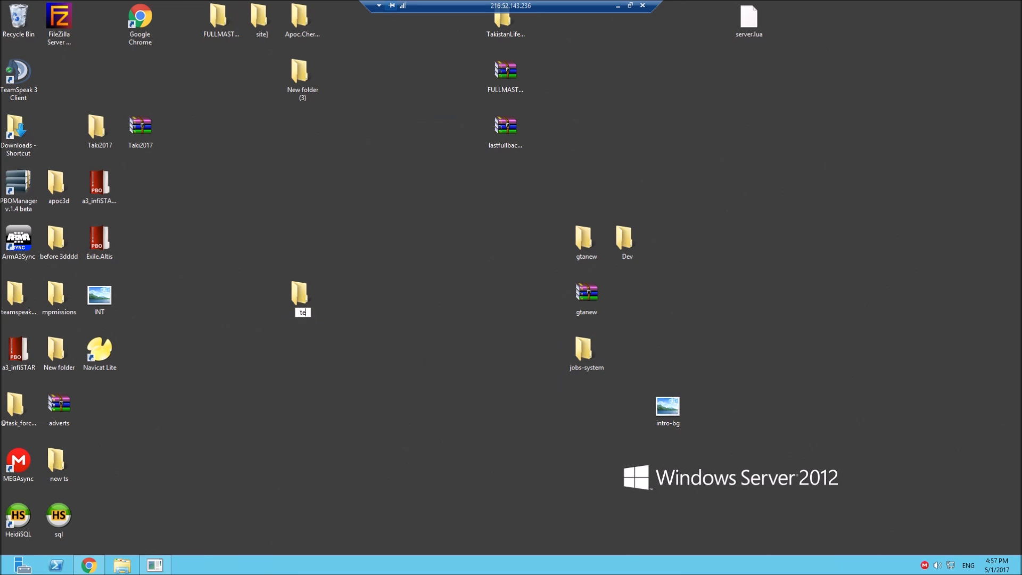
text(st gta server)
key(Return)
- Move the downloaded cfx-server archive from Downloads into the "test gta server" desktop folder
double_click(17, 130)
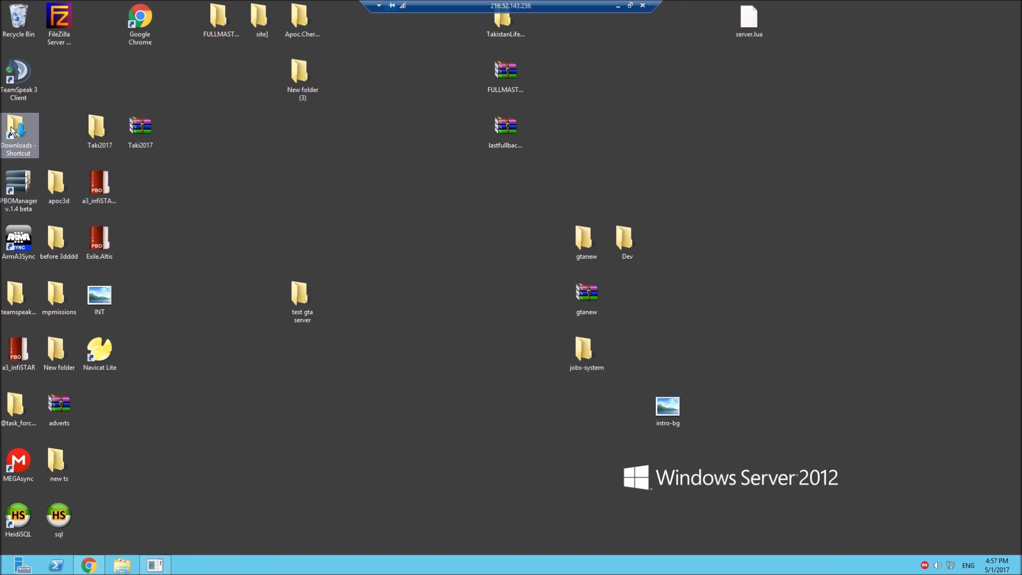
click(513, 175)
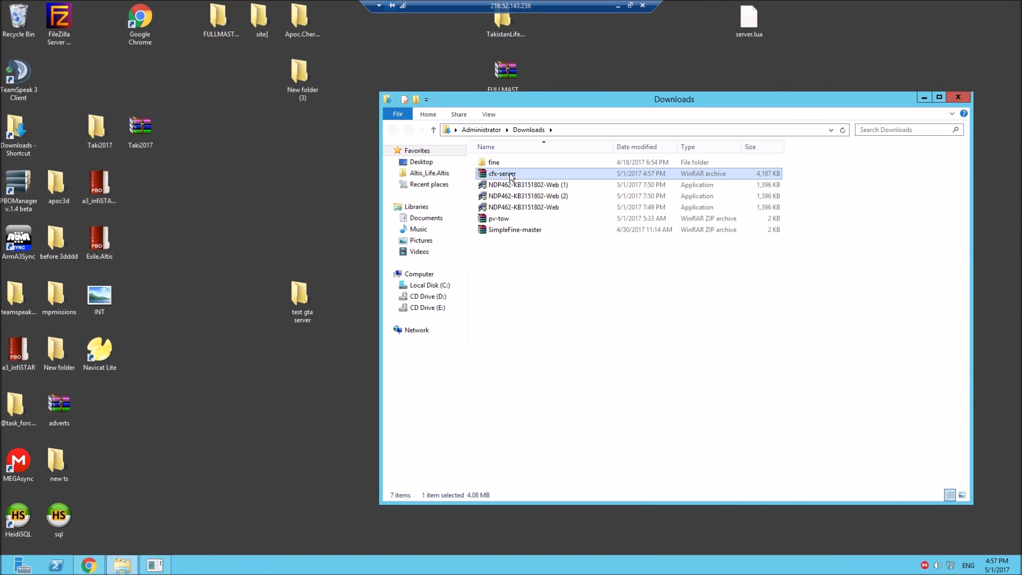
drag(314, 284, 302, 300)
click(958, 97)
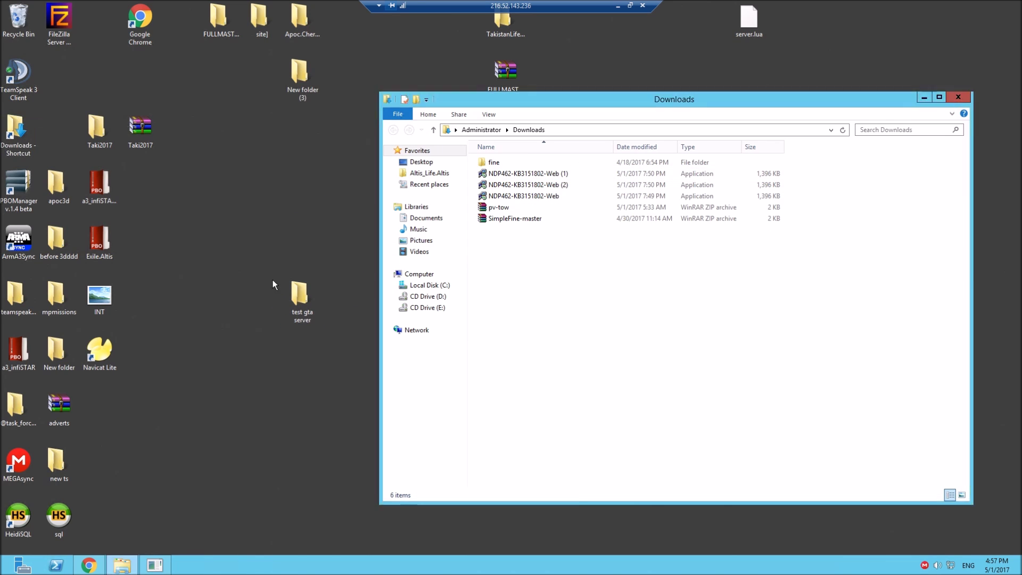
- Extract the cfx-server archive directly inside the "test gta server" folder
click(302, 302)
double_click(302, 303)
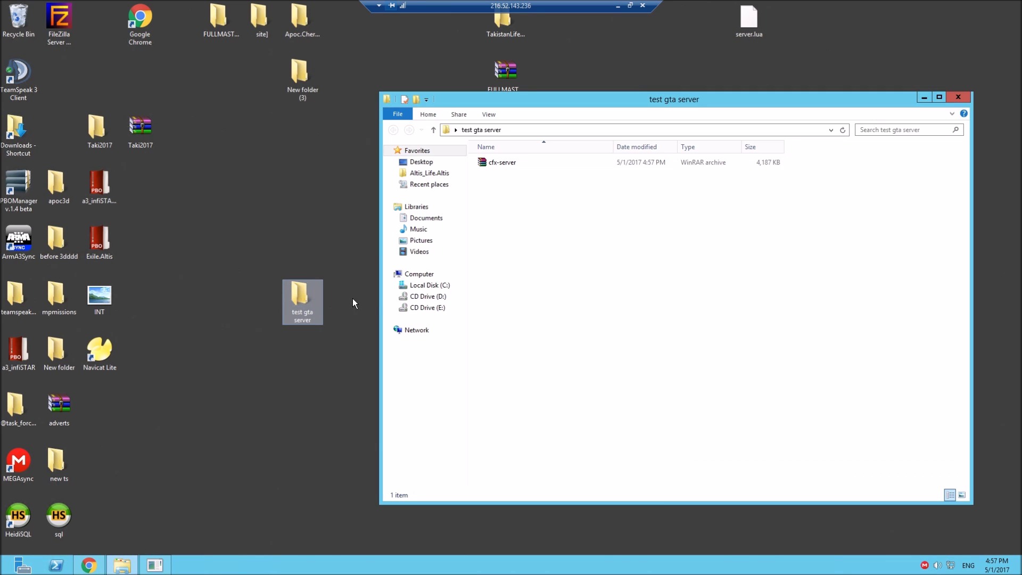
right_click(500, 163)
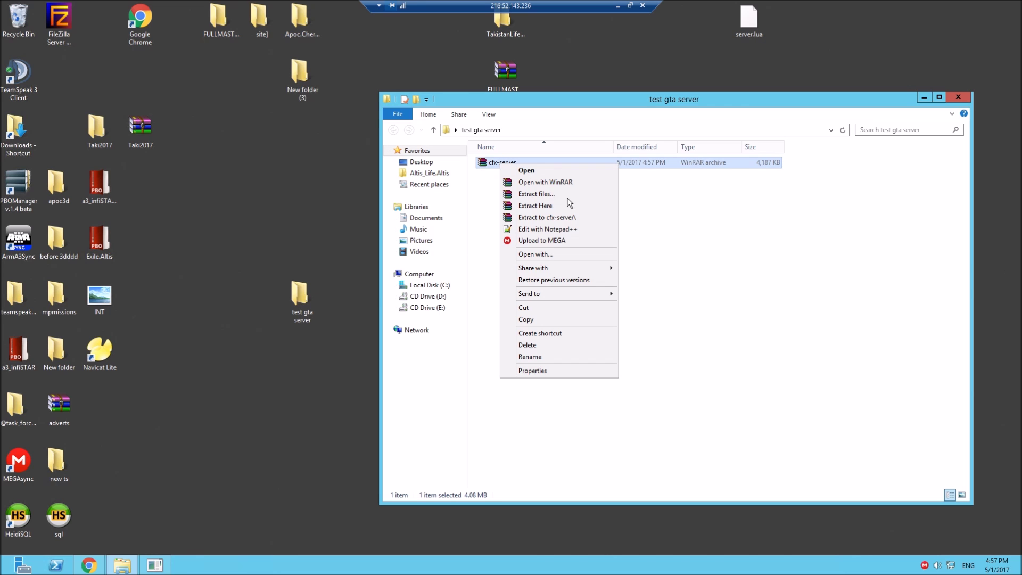
click(543, 208)
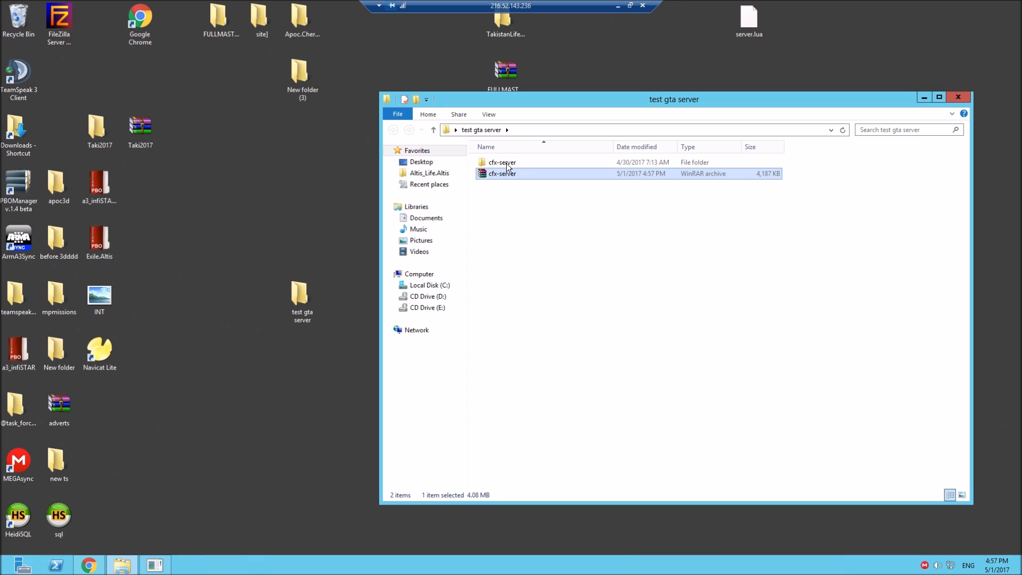
- Open citmp-server.yml from the extracted cfx-server folder in Notepad++ and examine its AutoStartResources list
double_click(505, 162)
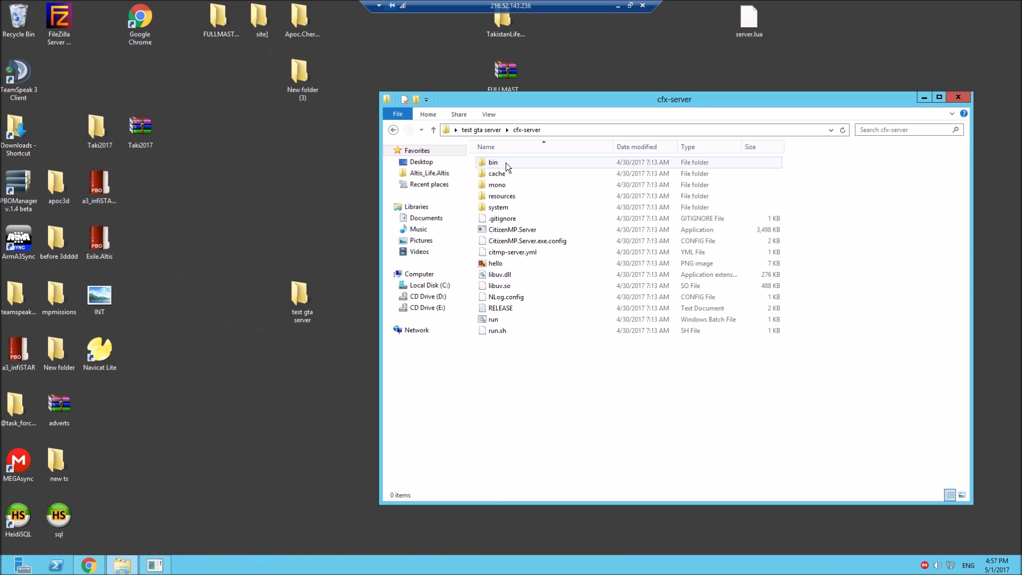
click(506, 195)
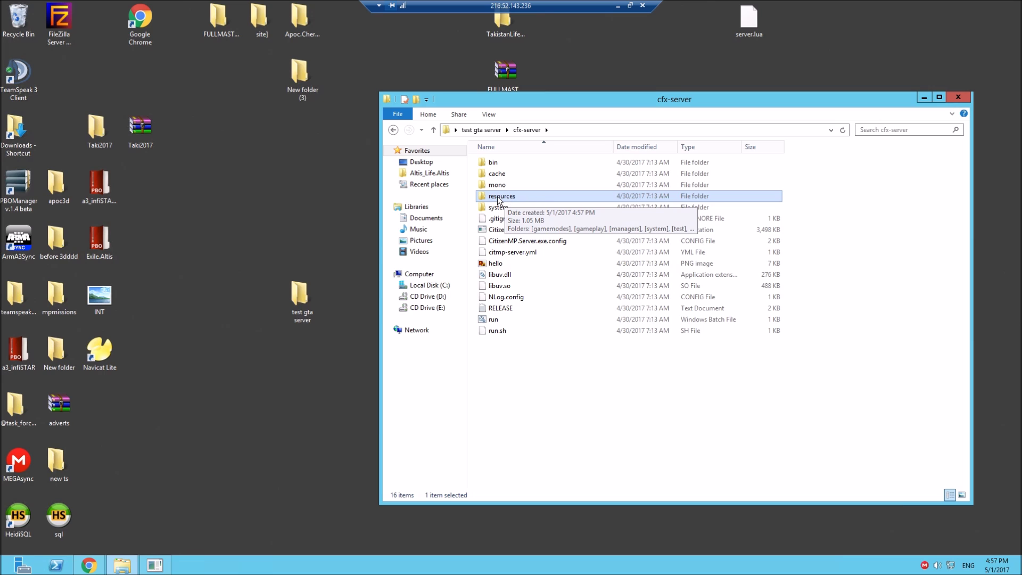
right_click(523, 254)
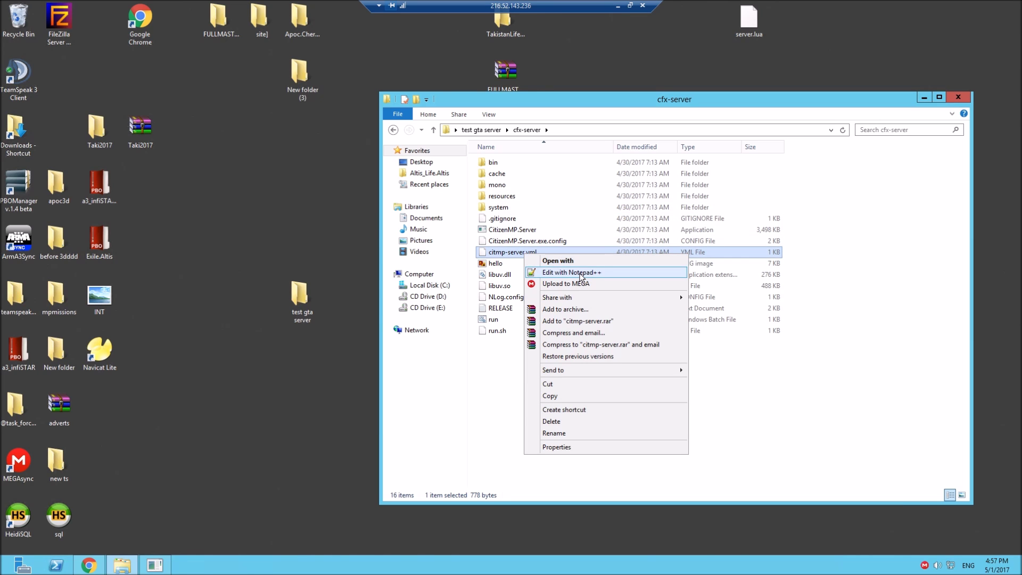
click(581, 276)
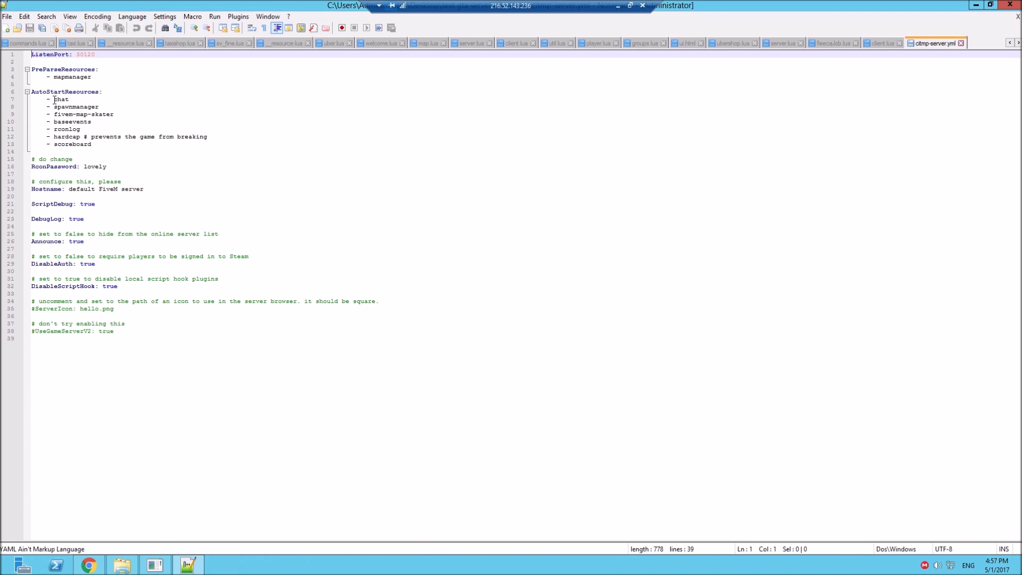
click(96, 143)
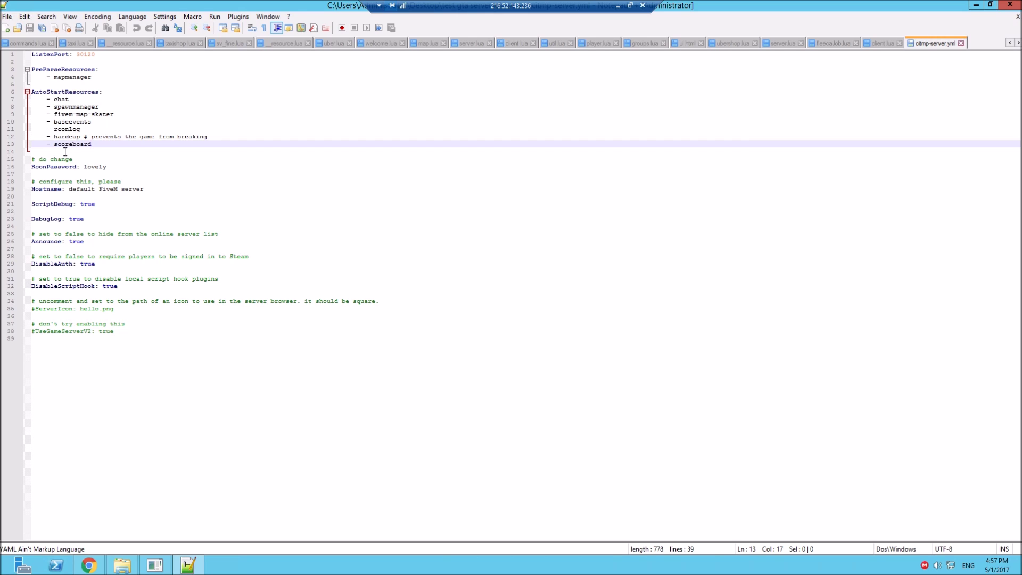
mouse_move(1020, 3)
click(976, 5)
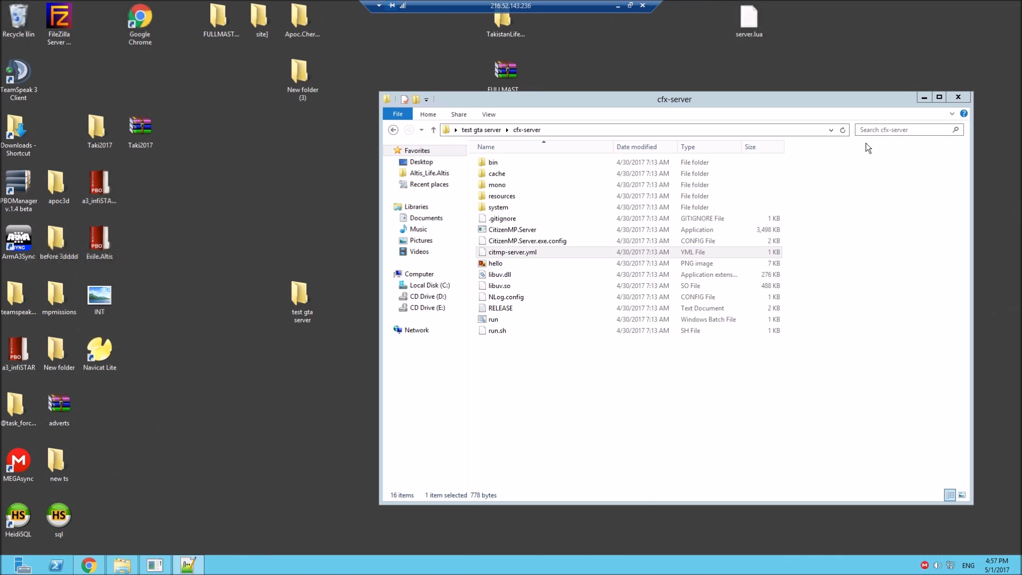
- Copy the emotes folder from the resources of gtanew's GTA SERVER cfx-server onto the desktop
click(956, 98)
double_click(581, 242)
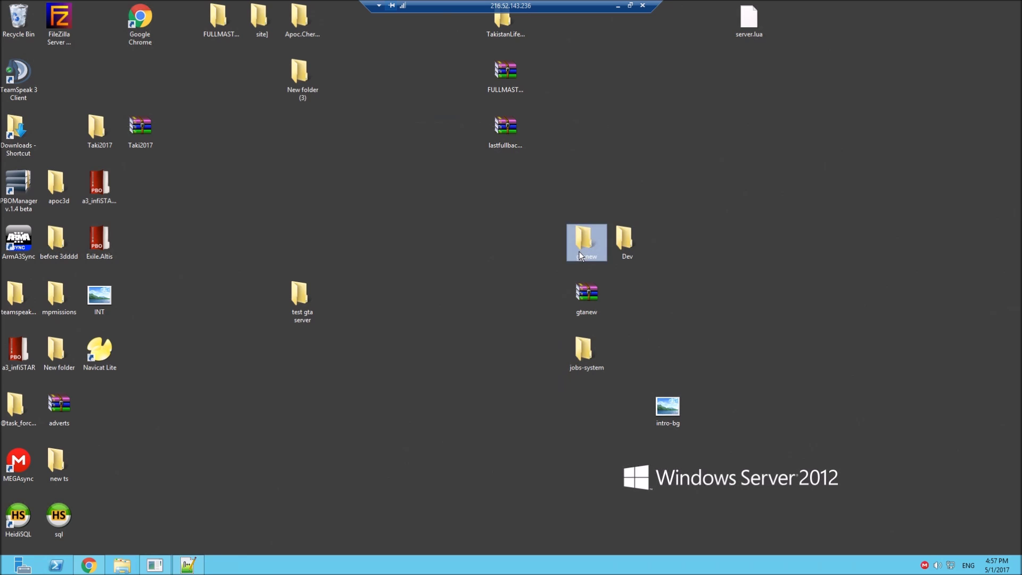
double_click(518, 164)
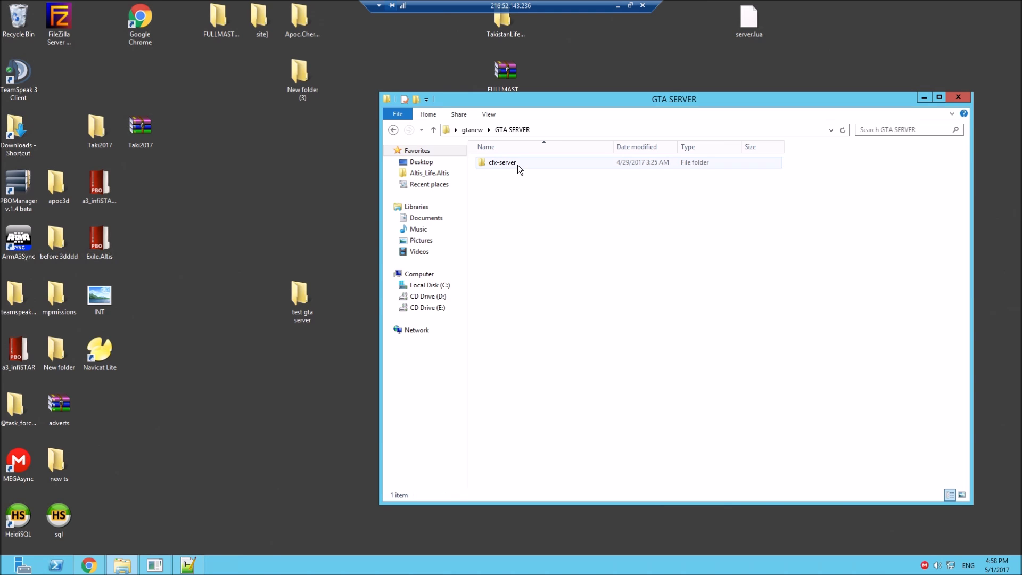
double_click(517, 164)
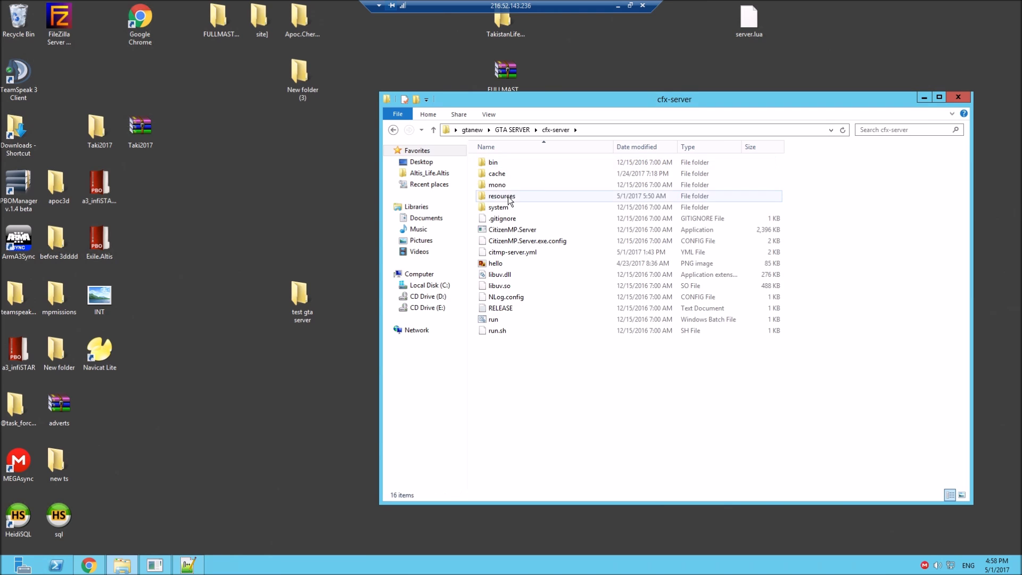
click(508, 197)
double_click(509, 197)
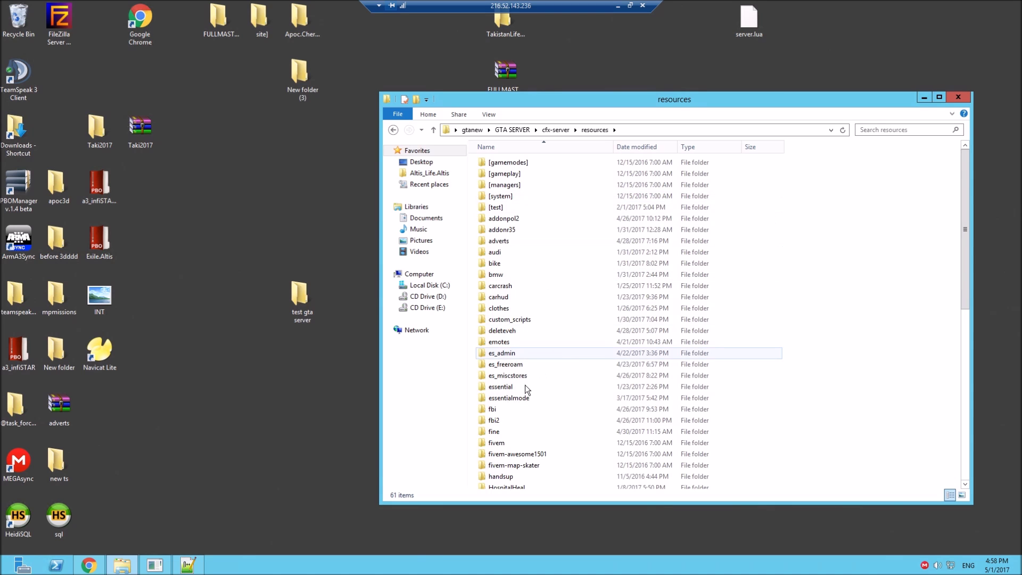
right_click(502, 343)
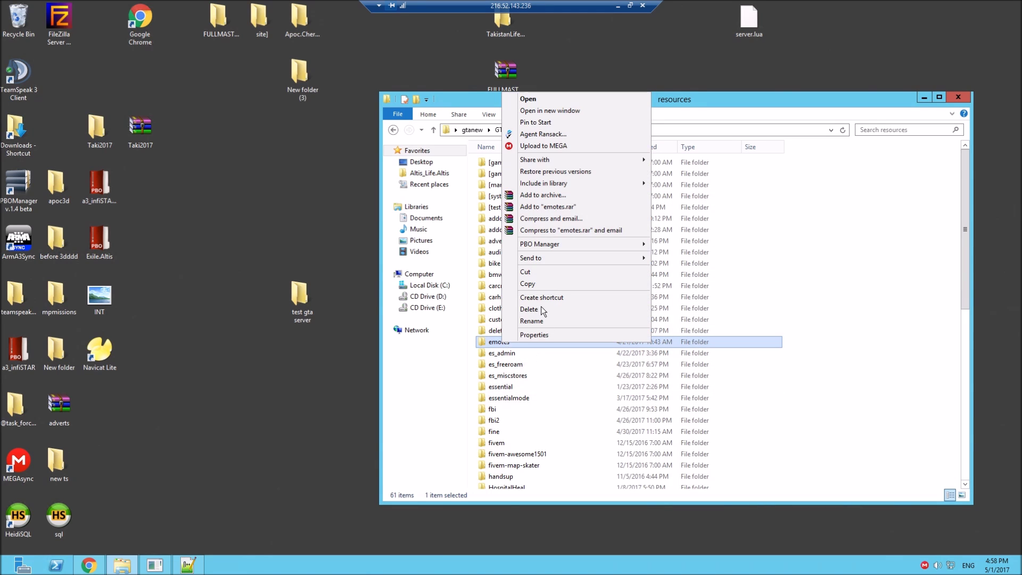
click(527, 284)
key(Menu)
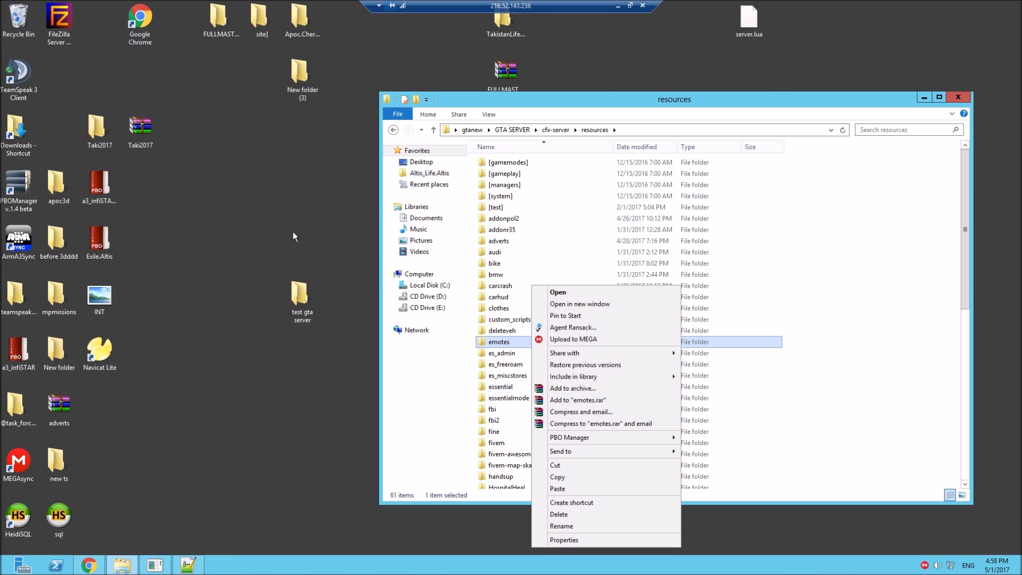
right_click(292, 231)
click(314, 276)
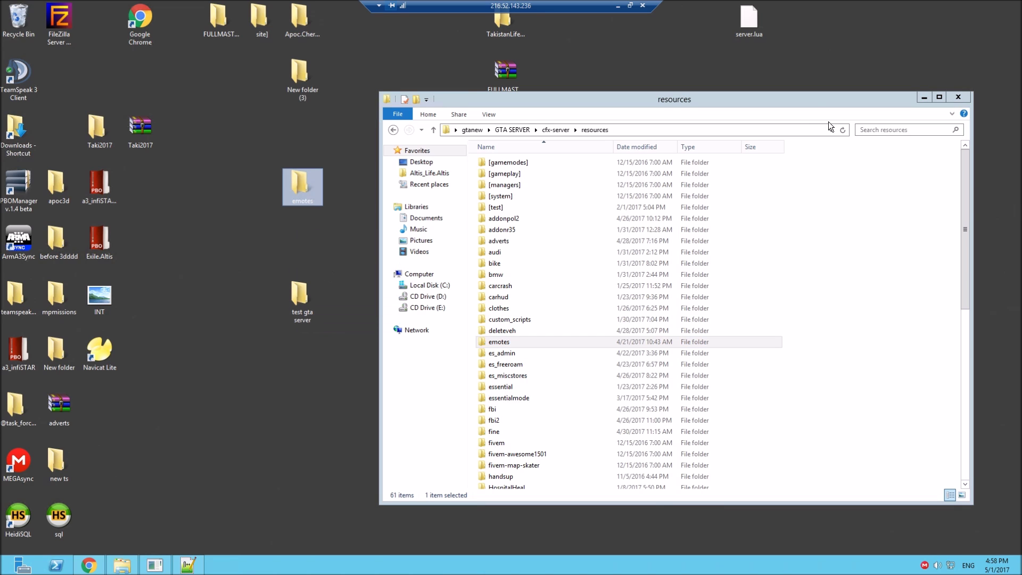
click(958, 97)
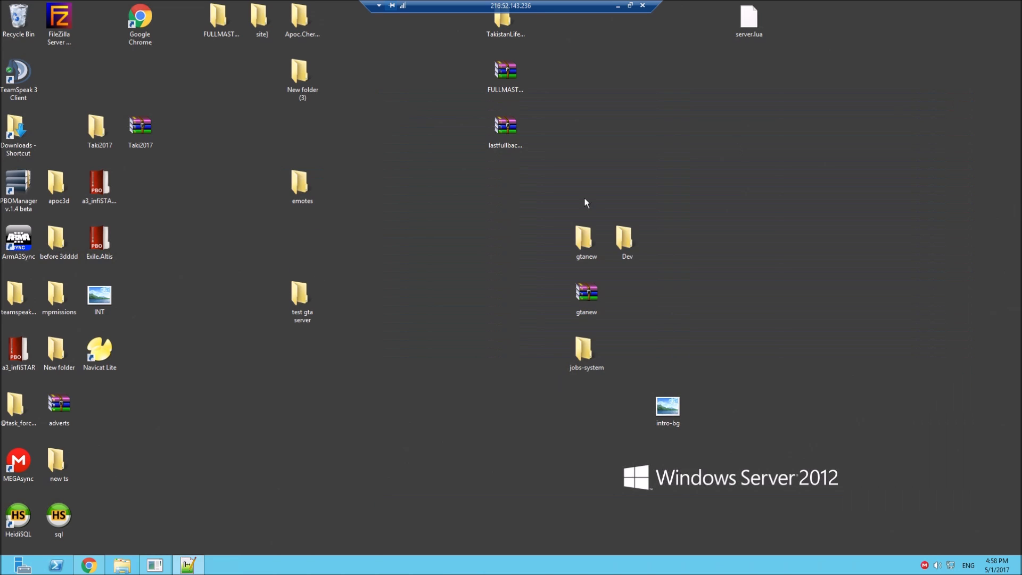
- Open the test server's citmp-server.yml in Notepad++ and set the Hostname to "igta test"
double_click(301, 304)
double_click(499, 165)
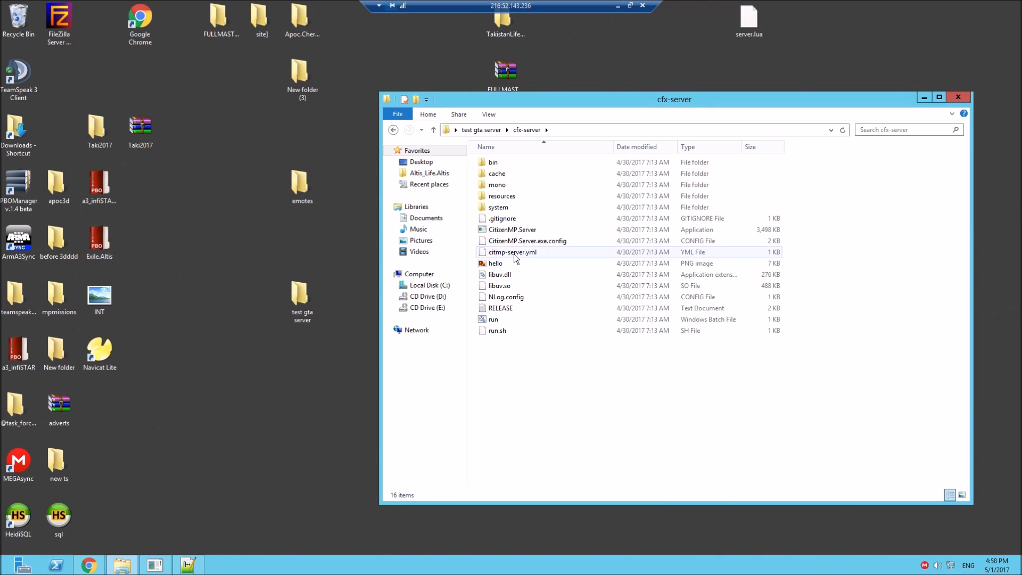
right_click(513, 255)
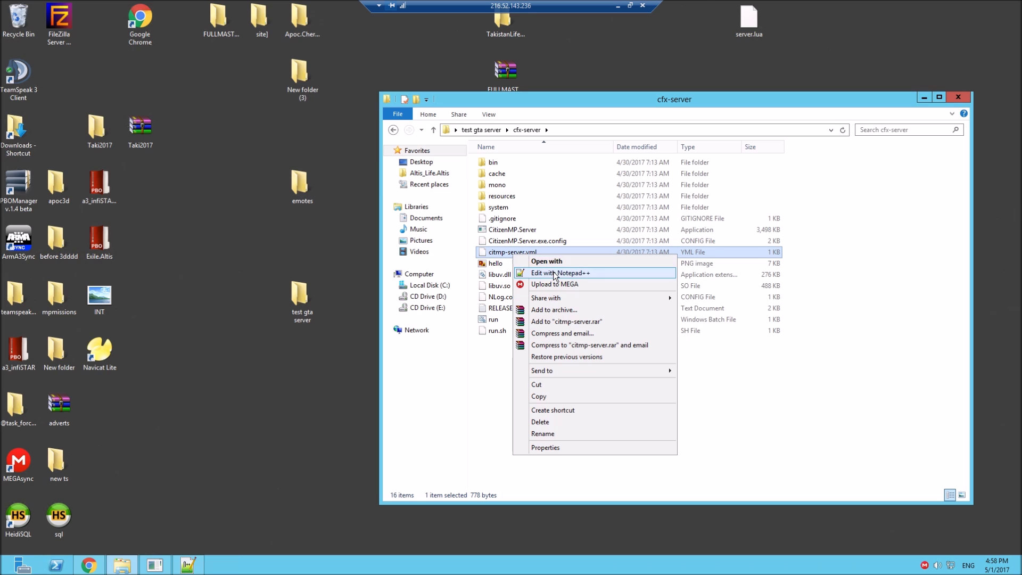
click(554, 274)
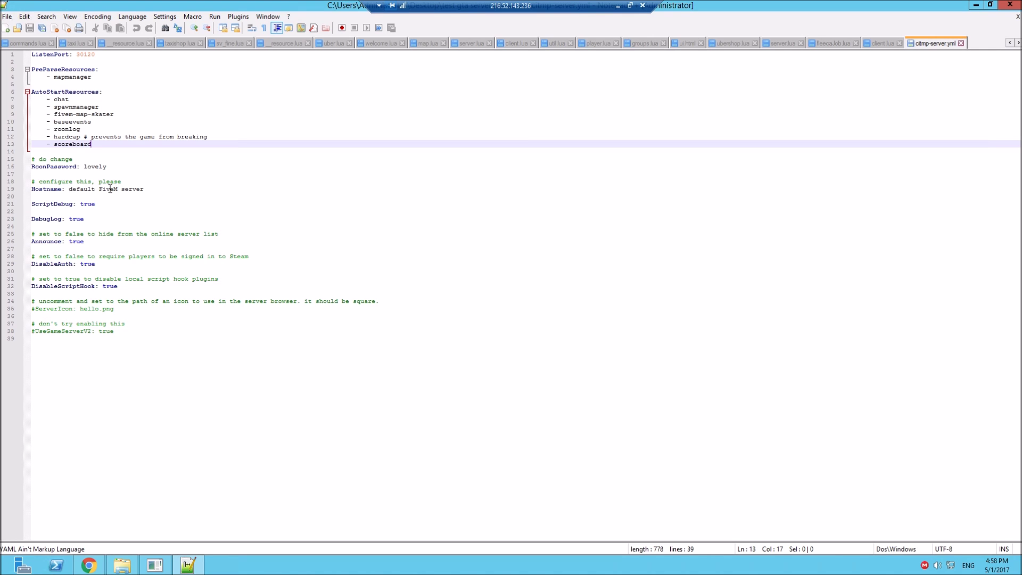
drag(68, 189, 147, 185)
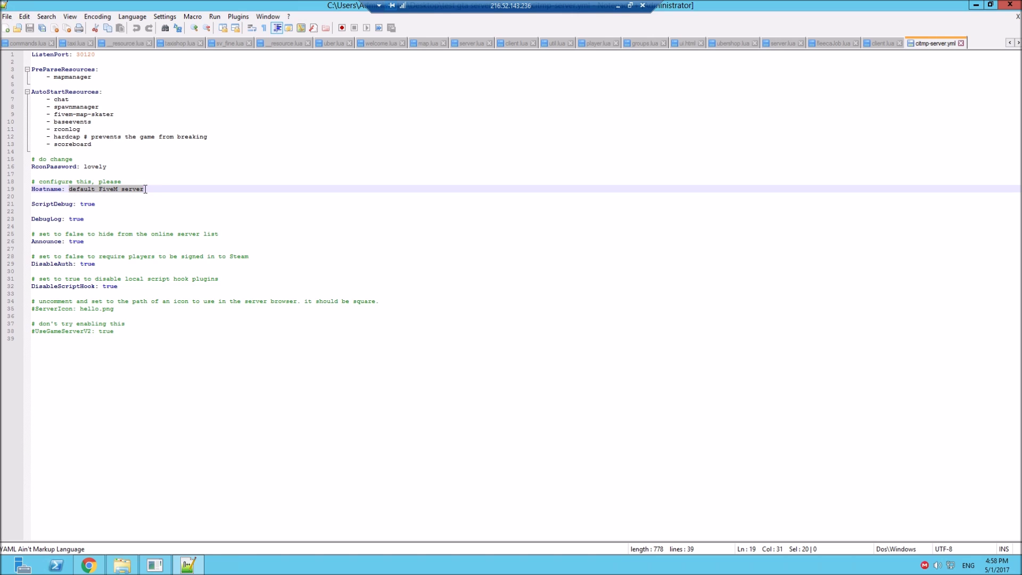
text(igta test)
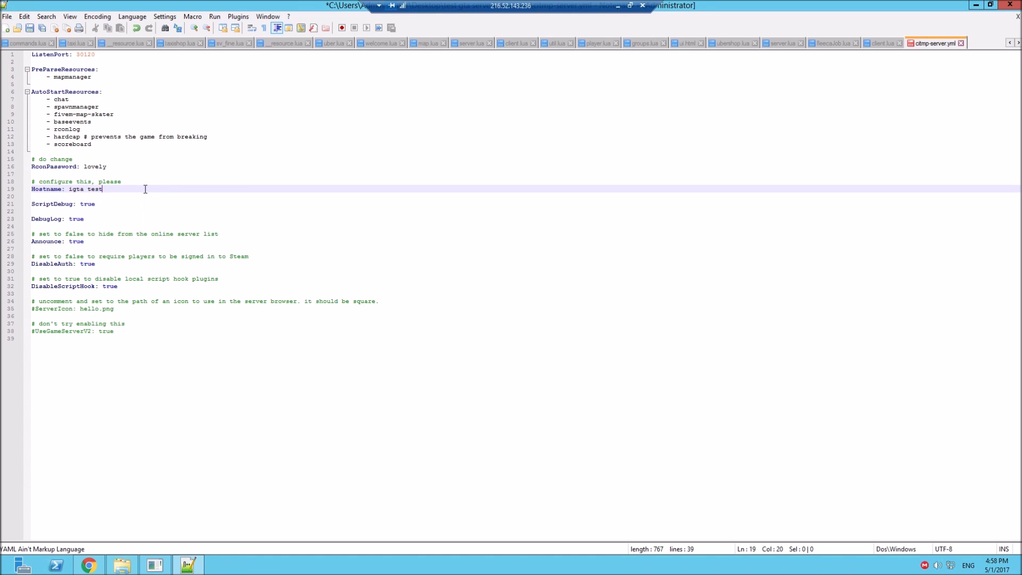
- Complete the Hostname as "igta test server" and add "- emotes" below scoreboard in the AutoStartResources list
text( server)
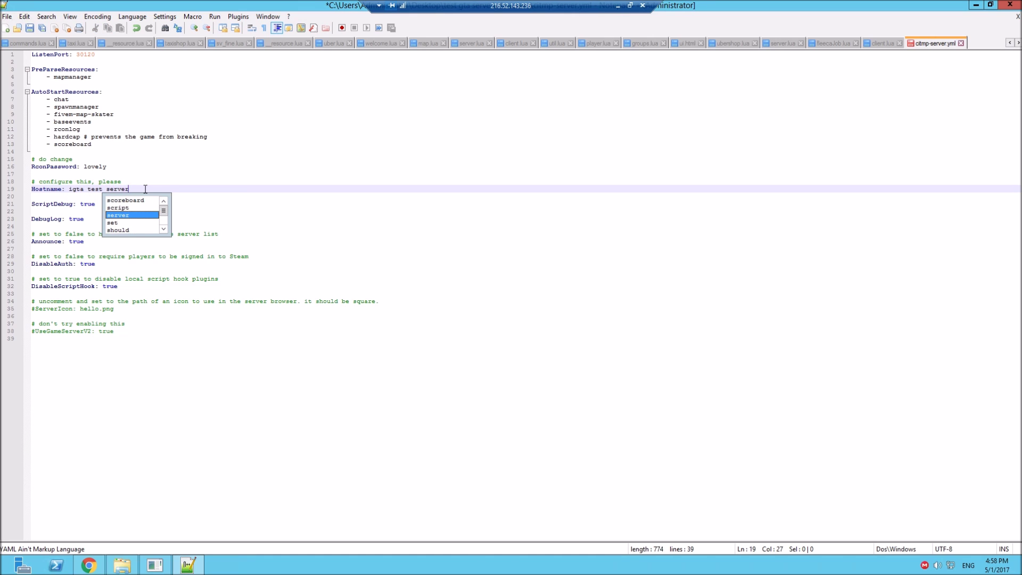
click(207, 198)
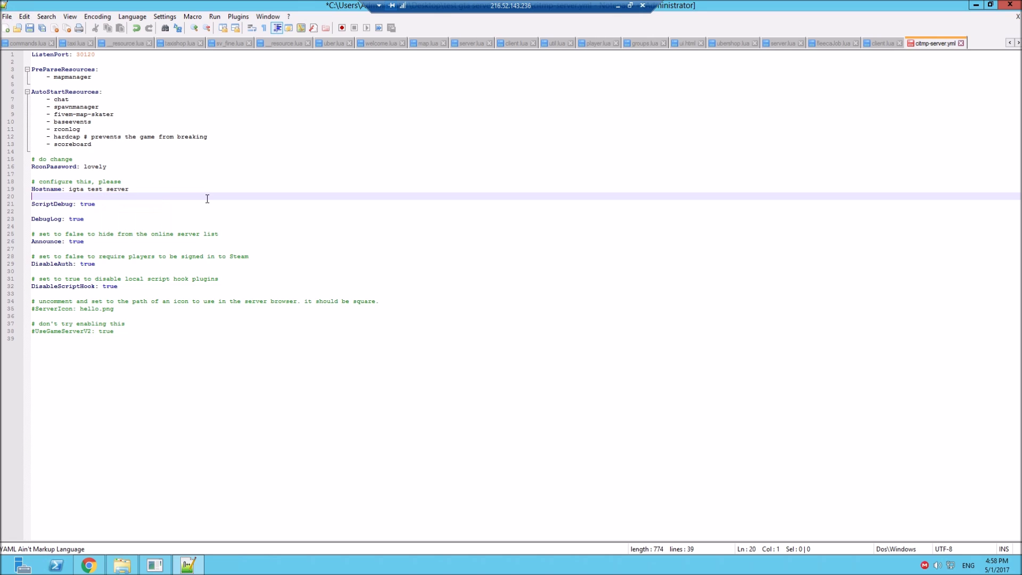
click(102, 144)
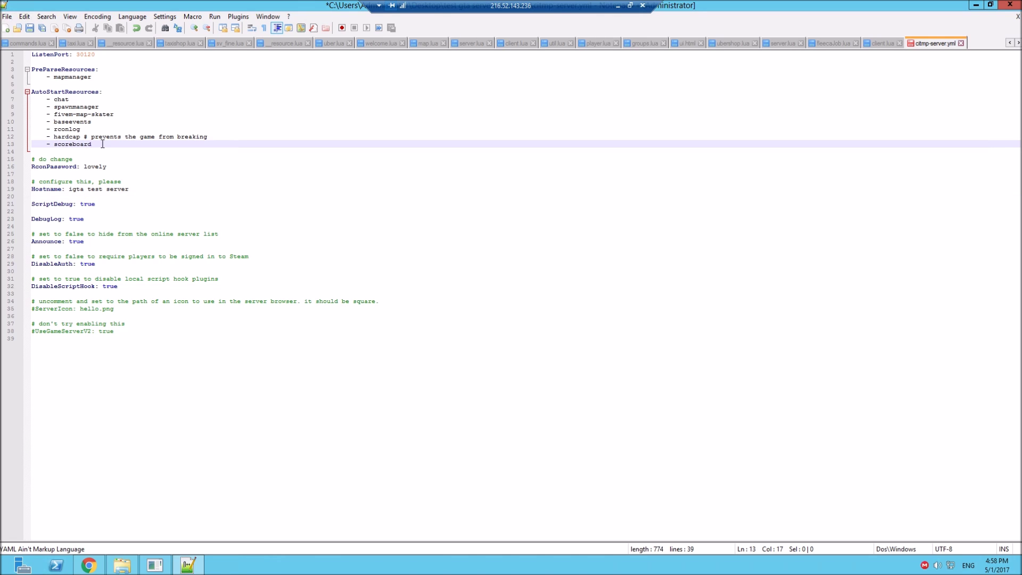
key(Return)
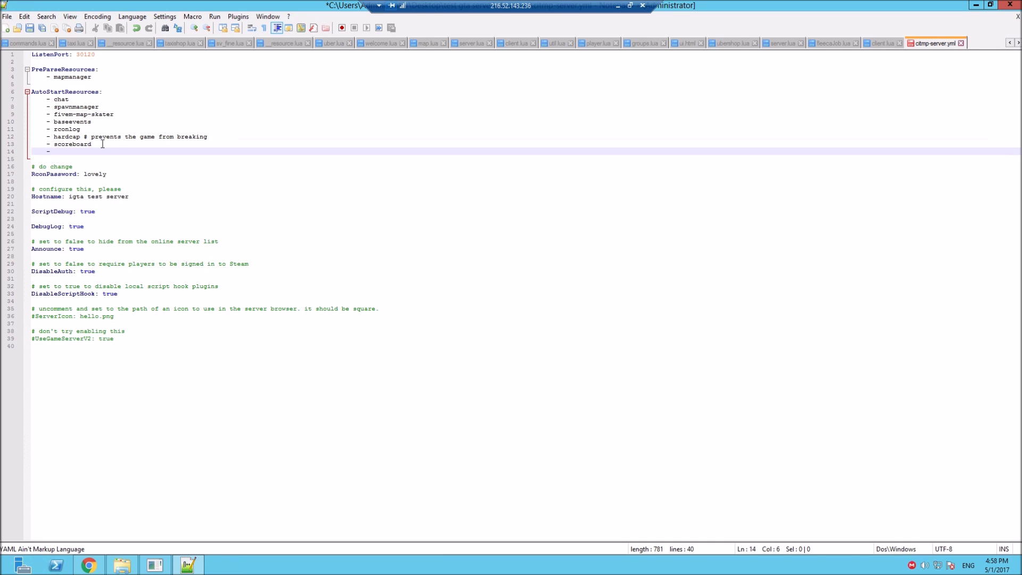
text(- emotes)
click(60, 115)
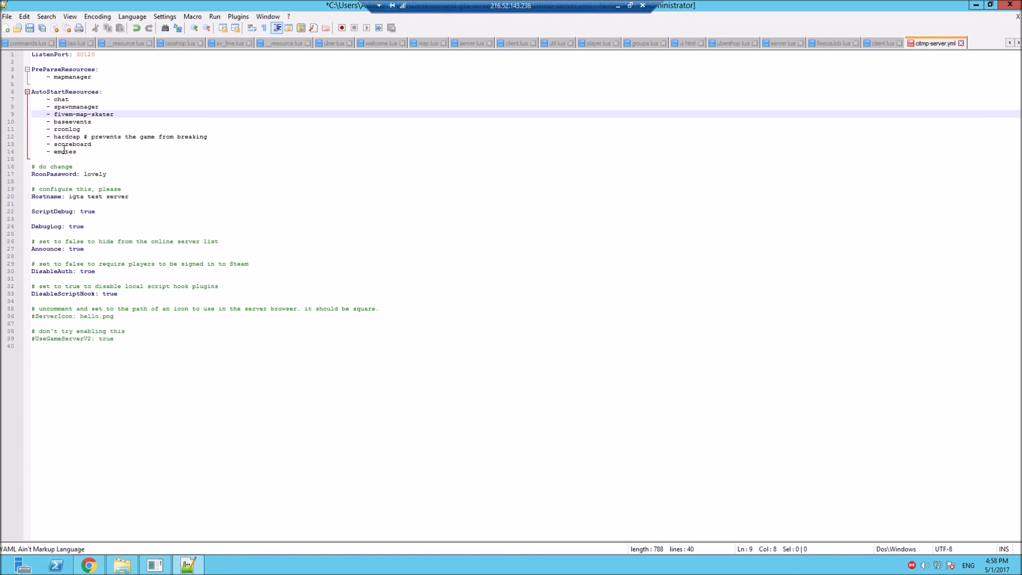
click(74, 151)
click(65, 129)
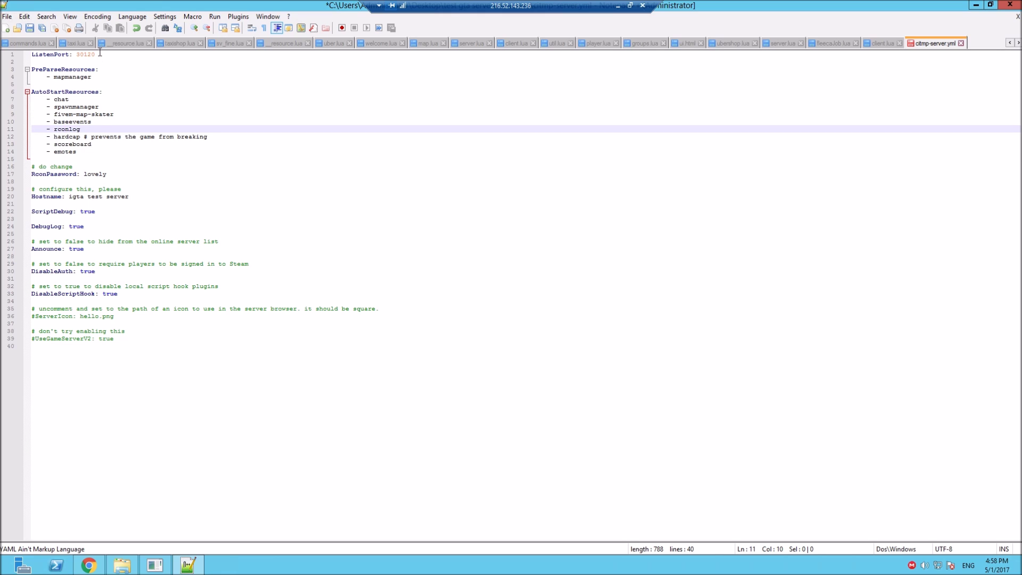
- Set the ListenPort to 30121, then save citmp-server.yml and close the editor
drag(92, 54, 96, 53)
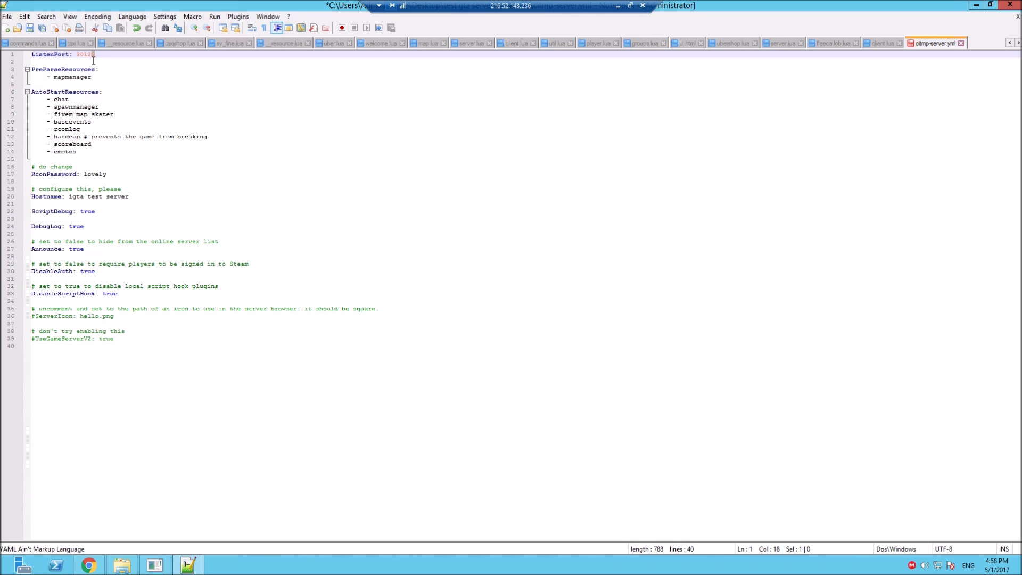
text(1)
click(125, 136)
click(30, 29)
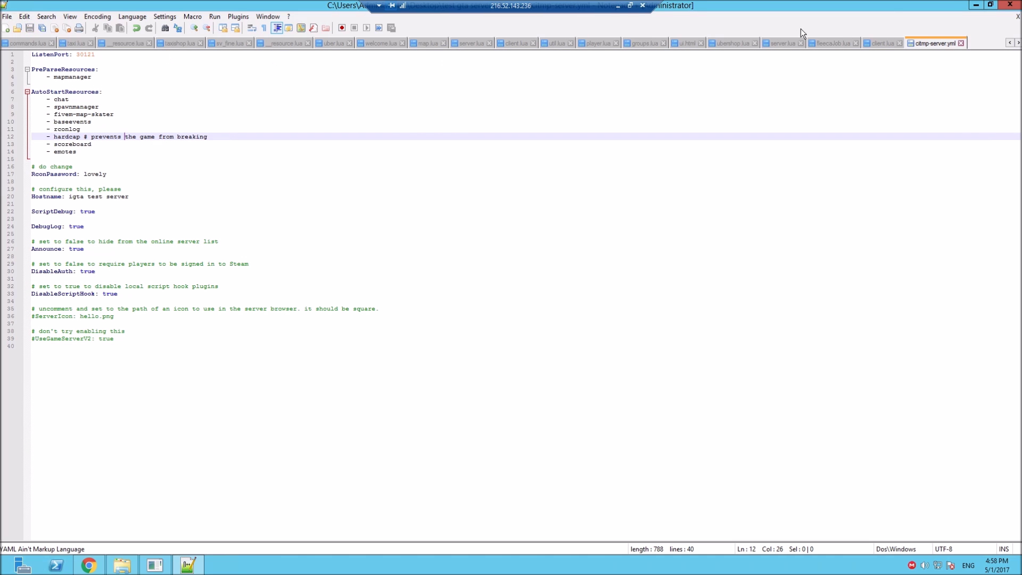
click(1011, 5)
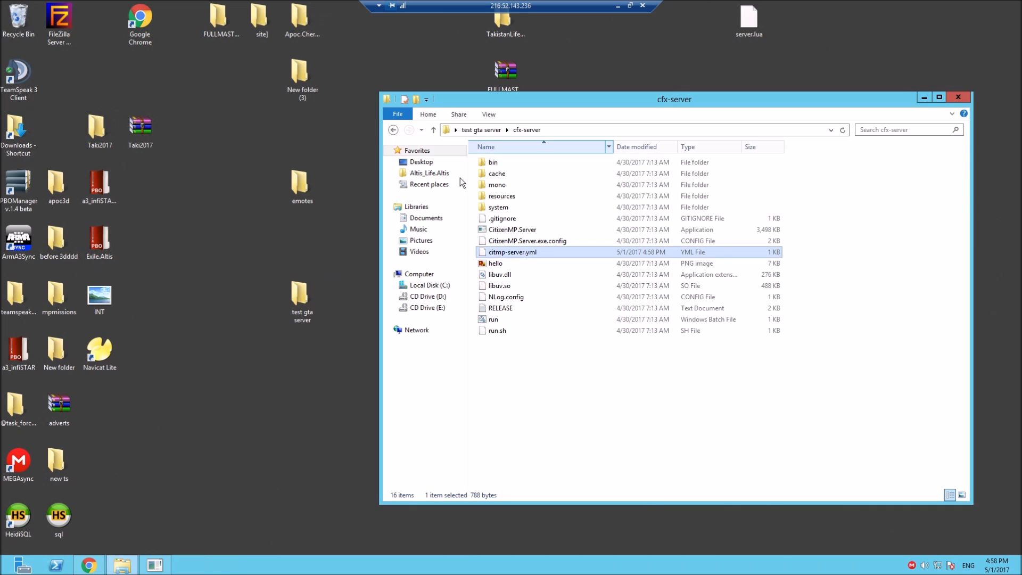
- Move the emotes folder from the desktop into the test server's cfx-server resources folder
double_click(501, 196)
click(303, 306)
drag(298, 193, 554, 319)
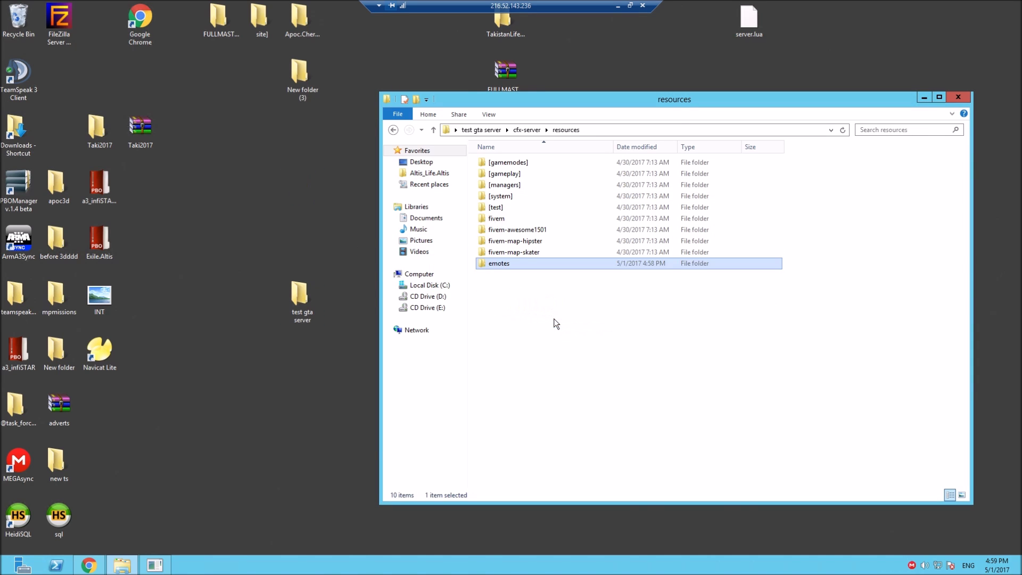
- Examine the cached resource packages in the http-files folder of the cfx-server cache, then return to cfx-server
click(523, 131)
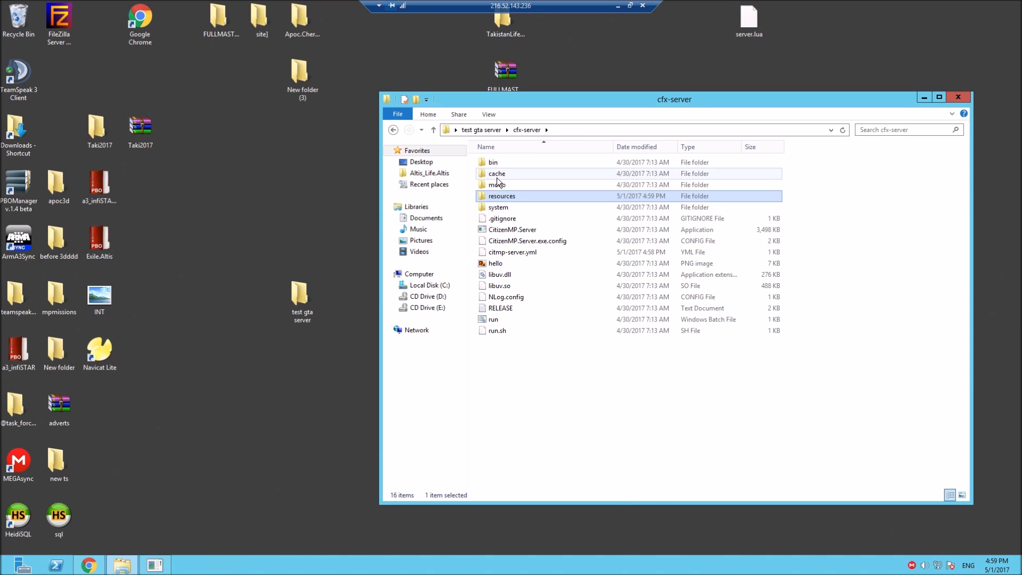
double_click(500, 174)
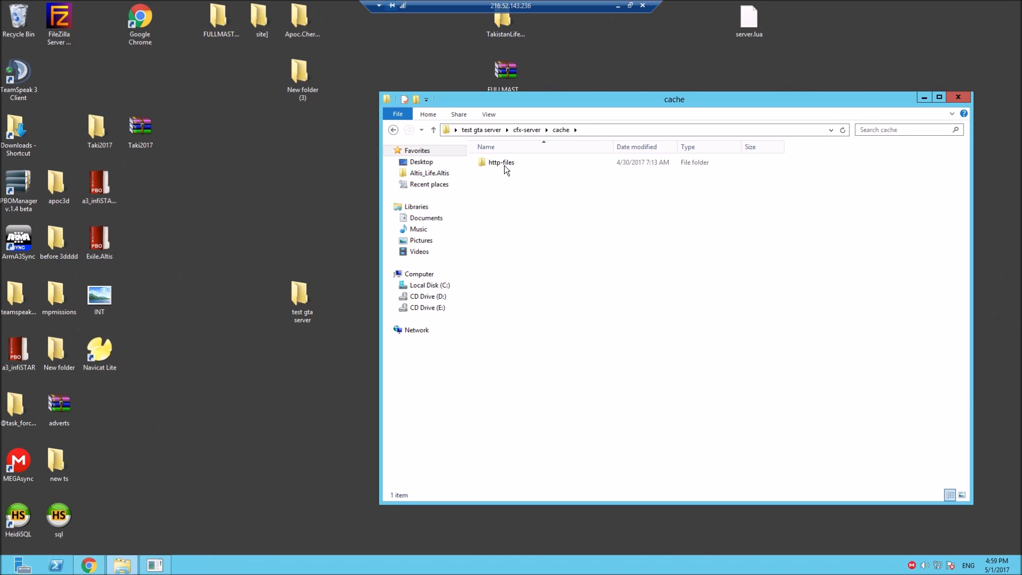
double_click(504, 165)
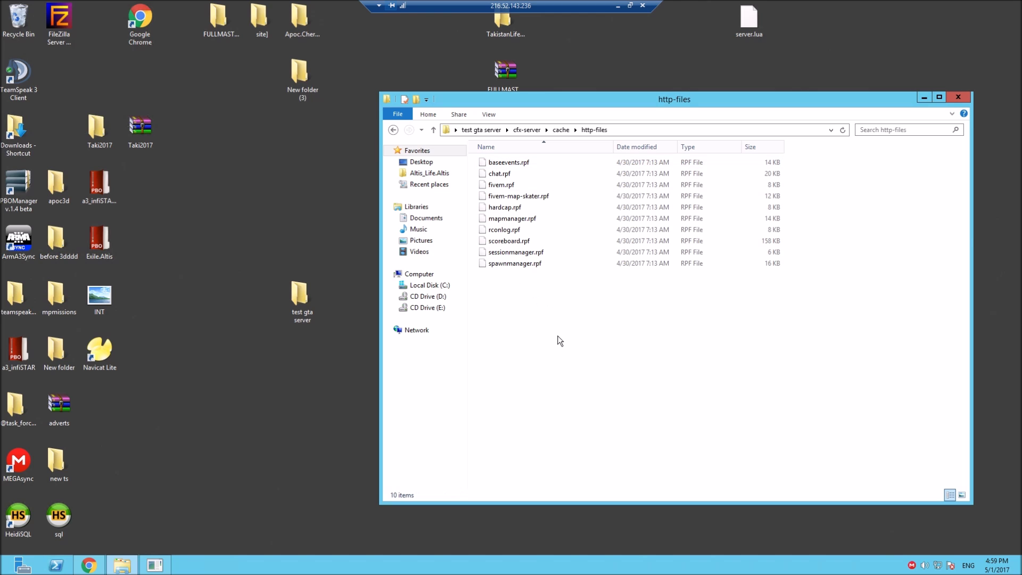
click(398, 132)
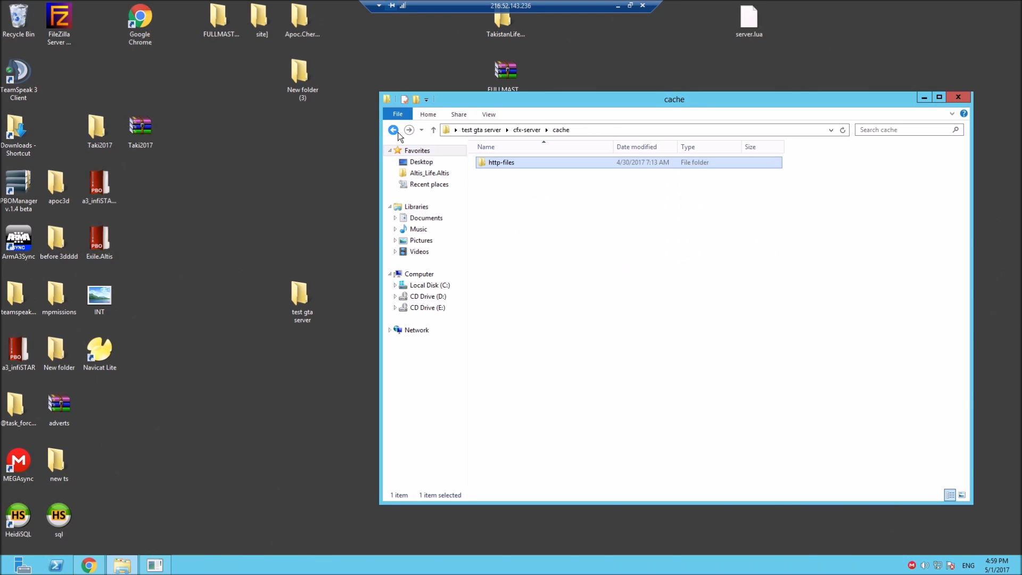
click(394, 131)
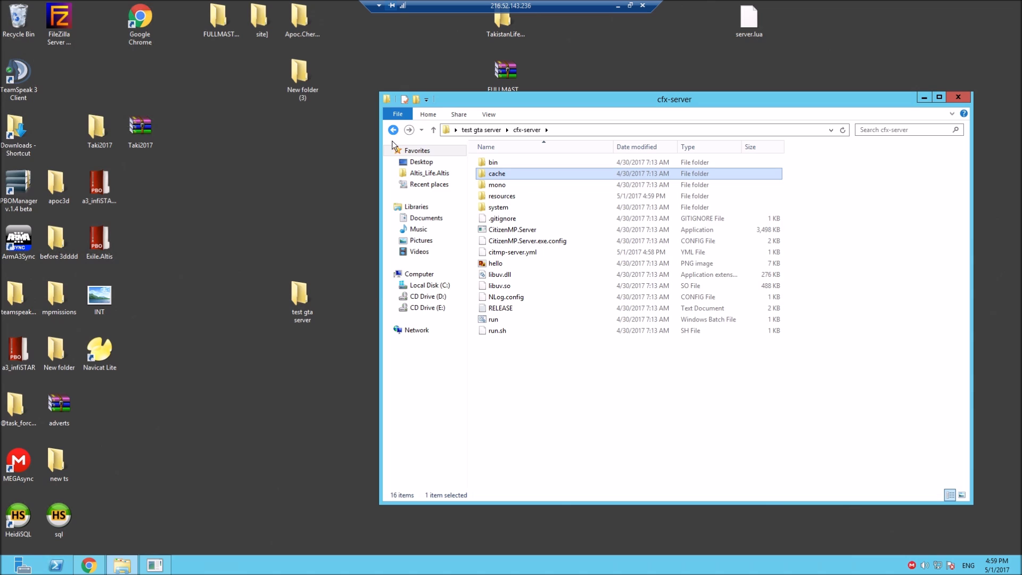
- Start the test server with the run batch file and place the existing FiveReborn server console beside its window
double_click(497, 320)
click(546, 292)
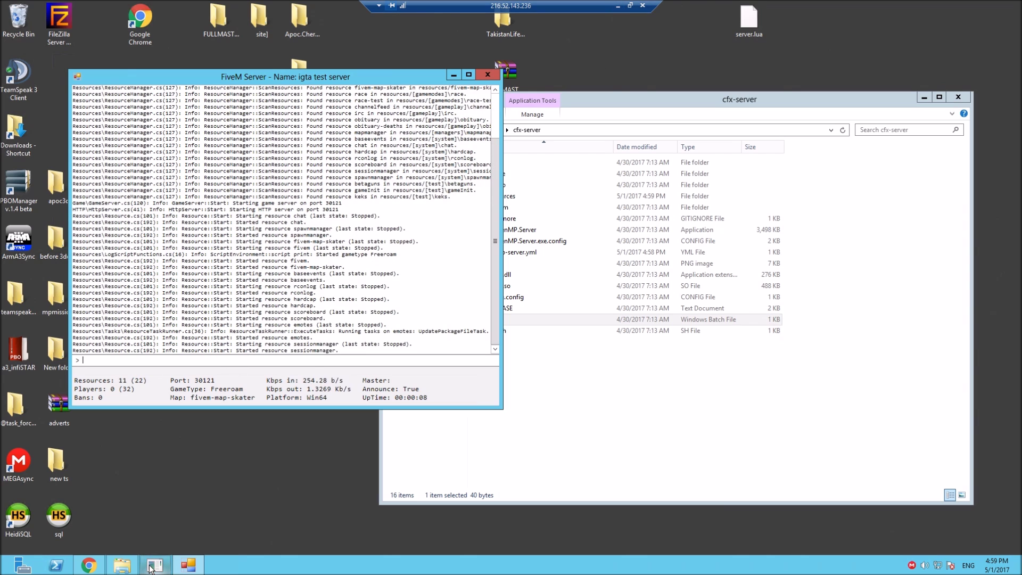
mouse_move(152, 566)
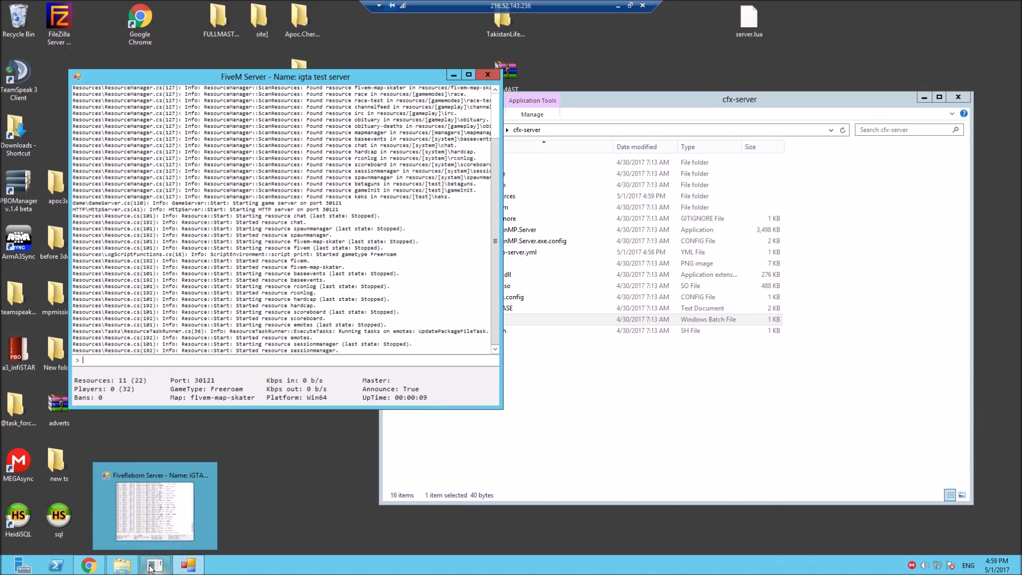
click(159, 513)
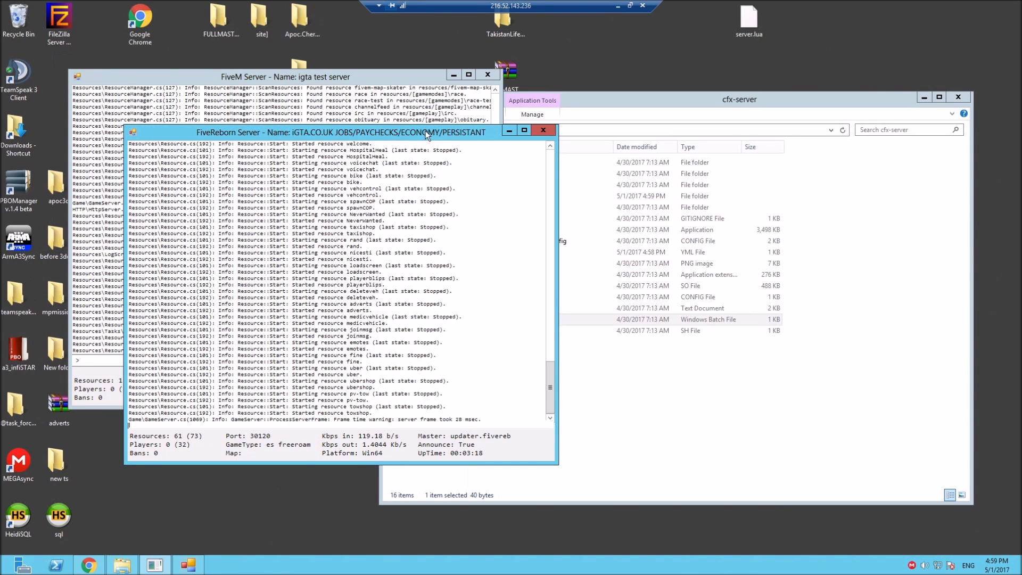
drag(427, 133, 776, 82)
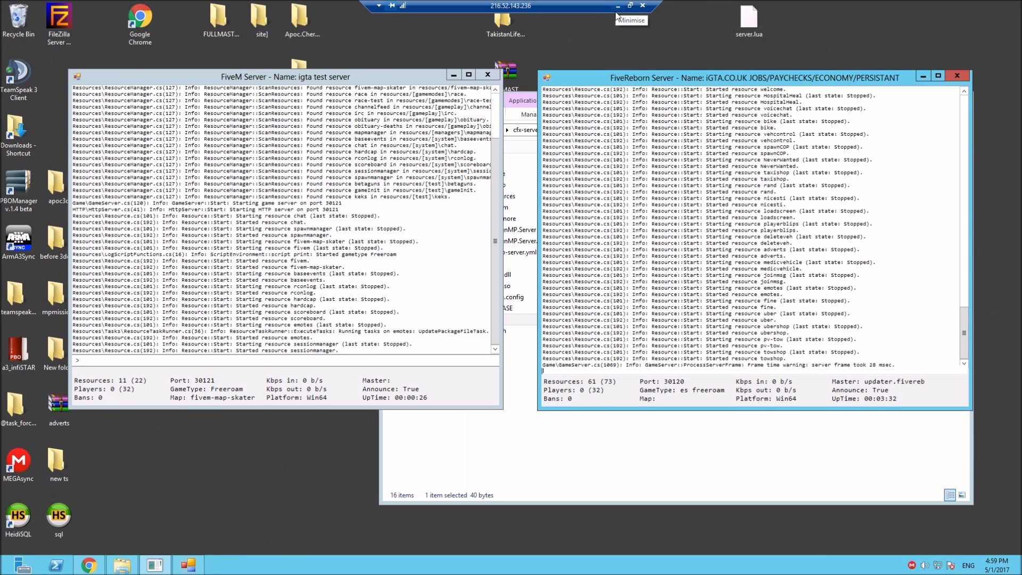
- Open __resource.lua from the test server's emotes resource in Notepad++, examine its client and server script entries, and close it
click(593, 446)
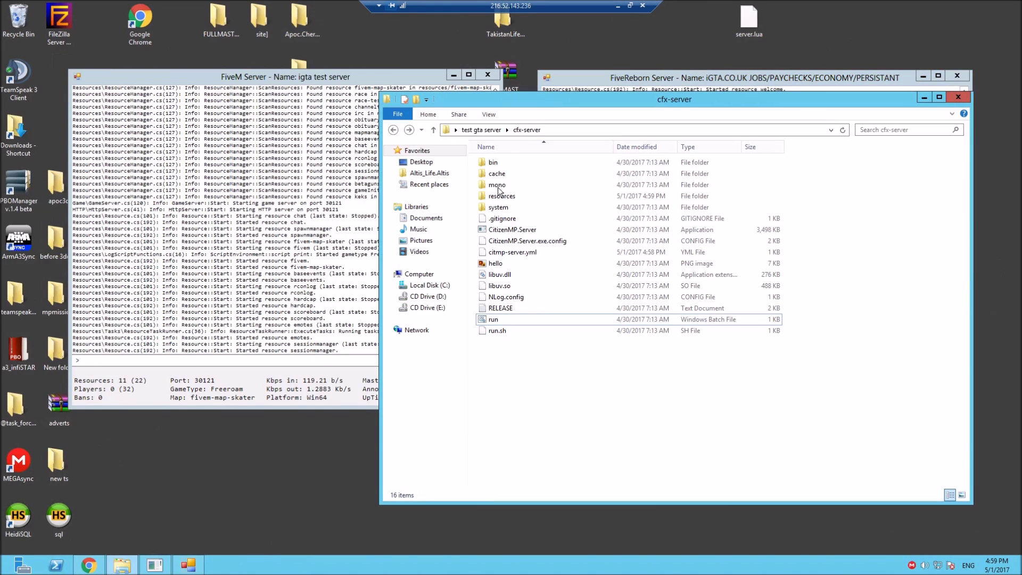
double_click(500, 195)
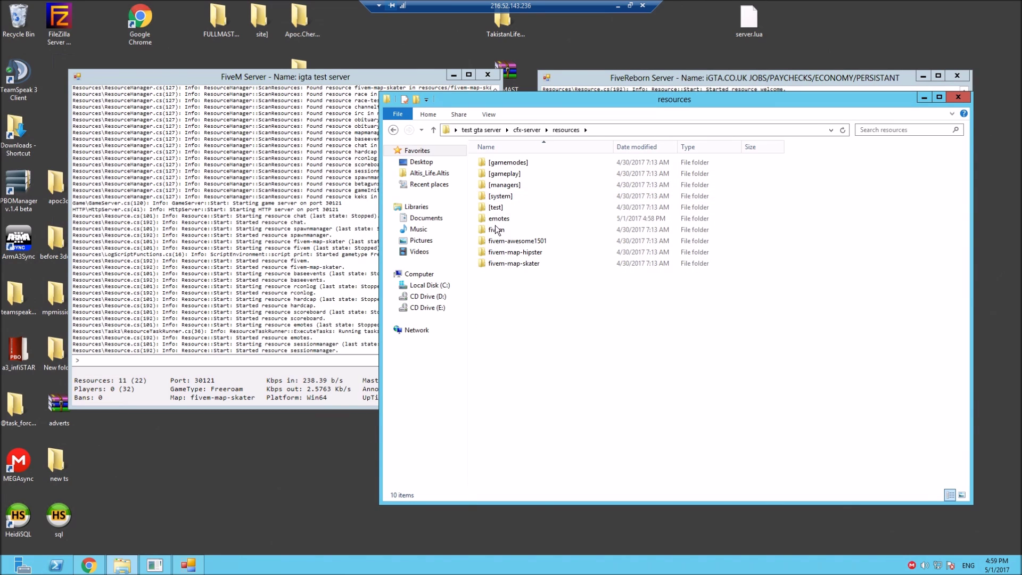
double_click(498, 219)
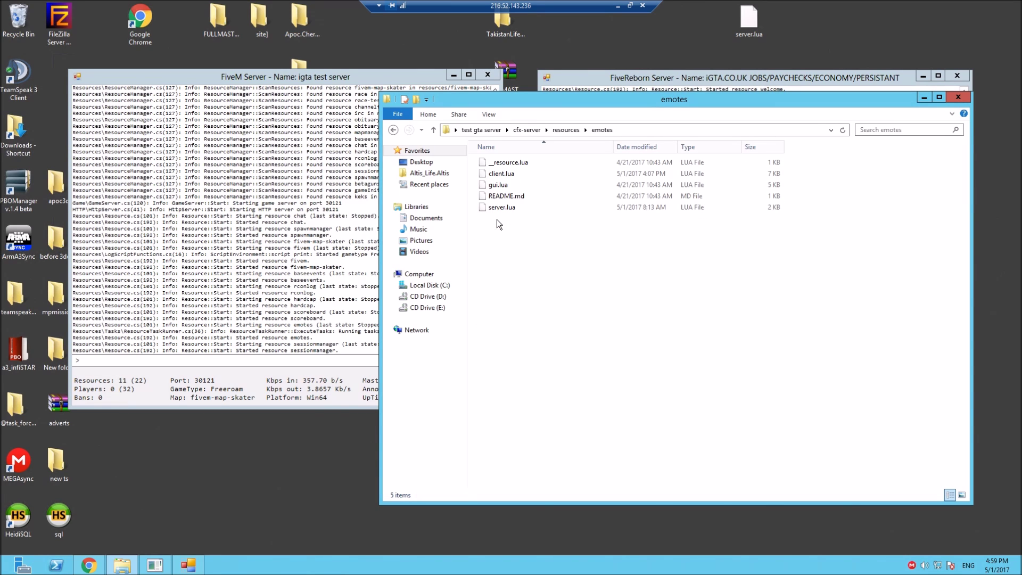
click(507, 165)
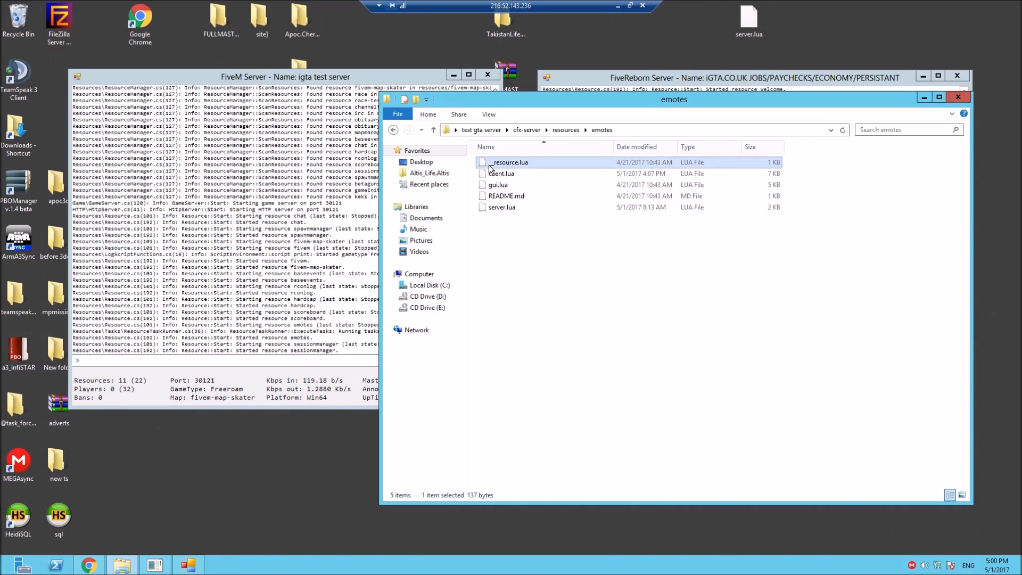
right_click(524, 164)
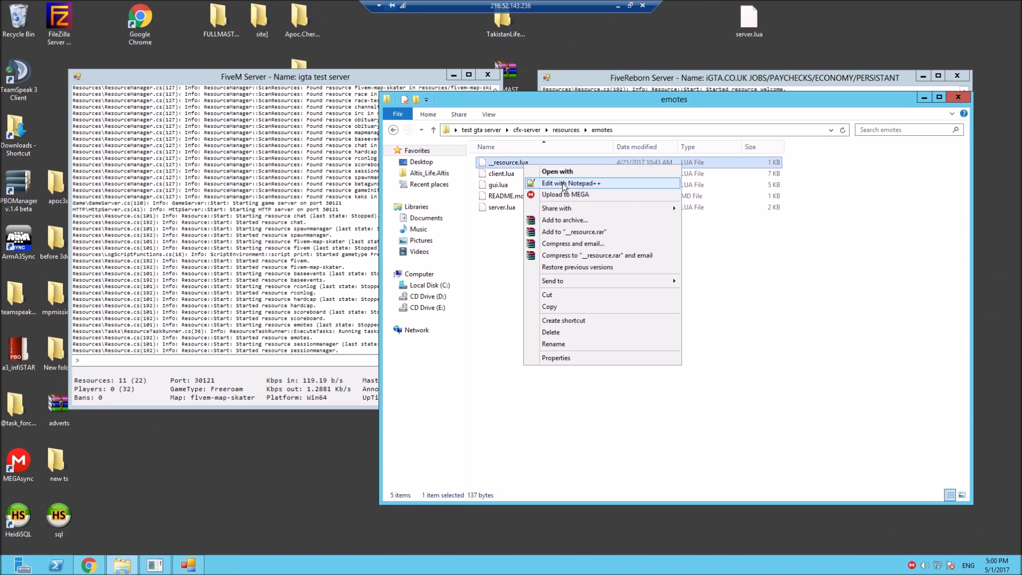
click(563, 184)
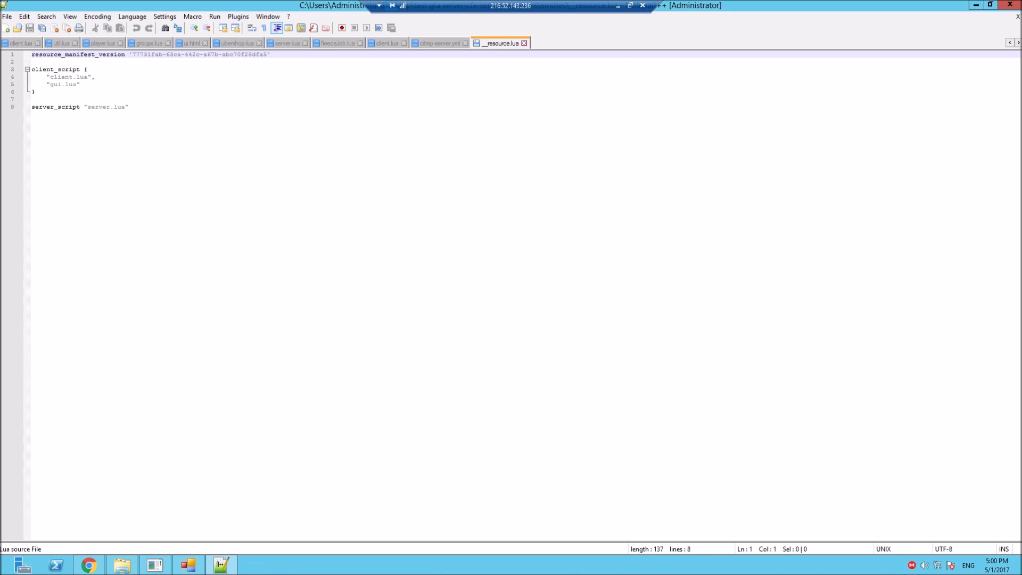
click(1009, 5)
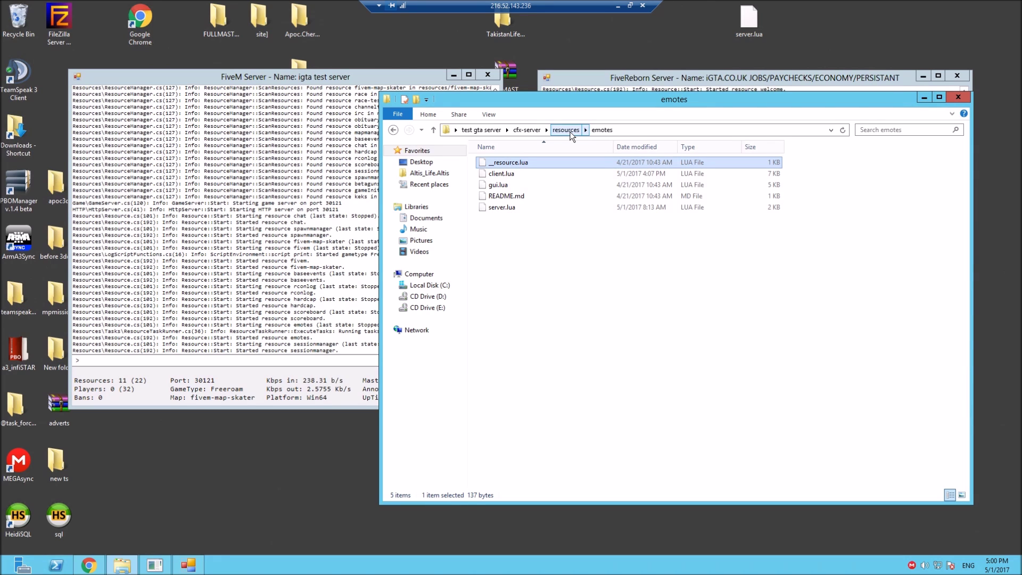
click(535, 132)
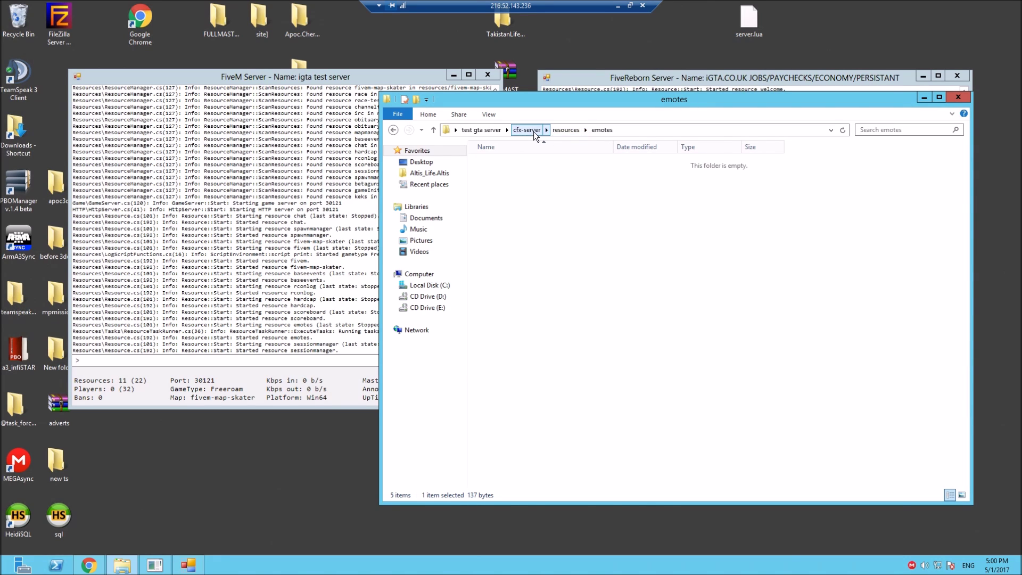
- Switch from the remote desktop to the FiveM client, search the server browser for "igta" and join igta test server
click(618, 6)
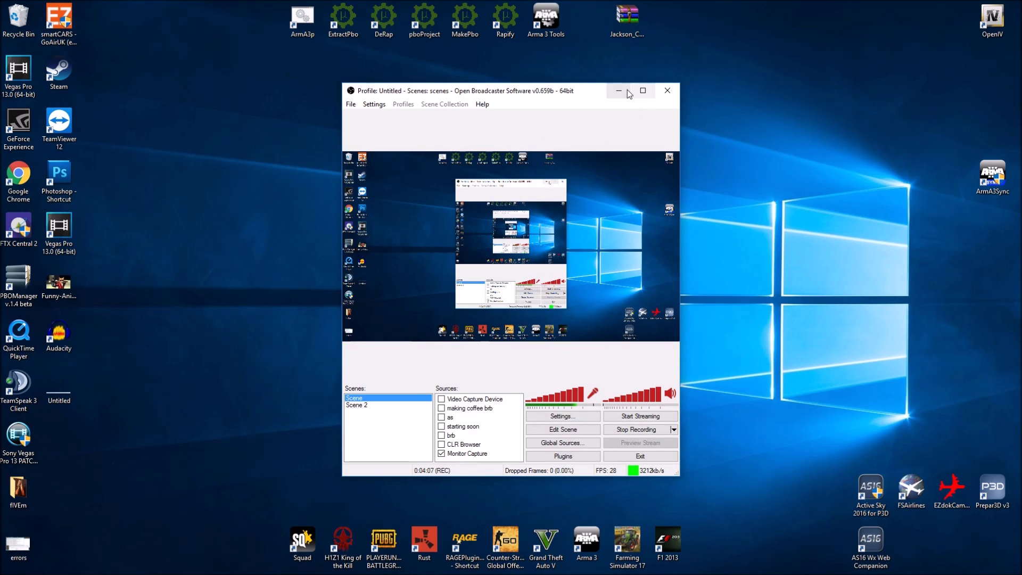
click(481, 559)
click(456, 564)
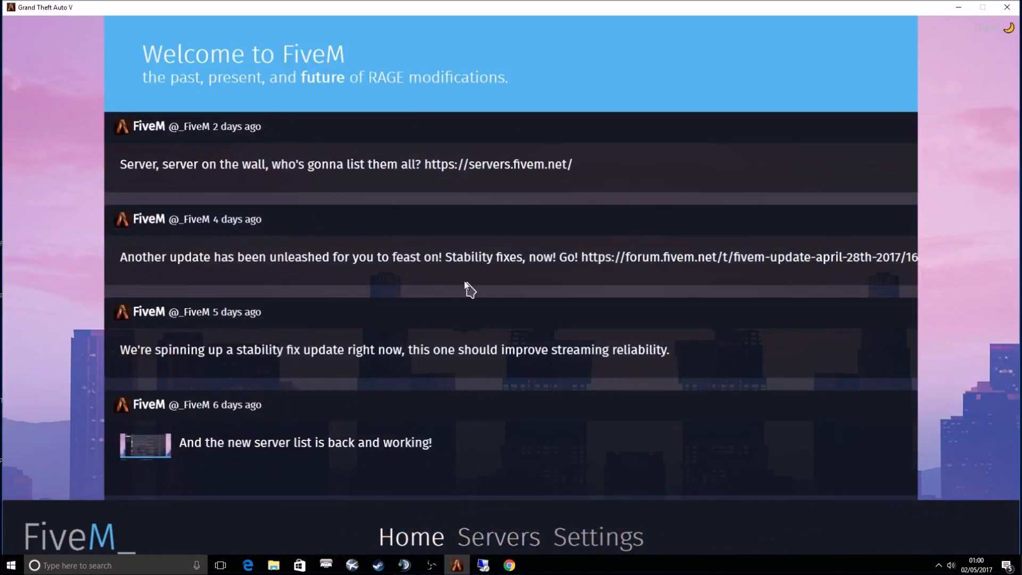
click(495, 541)
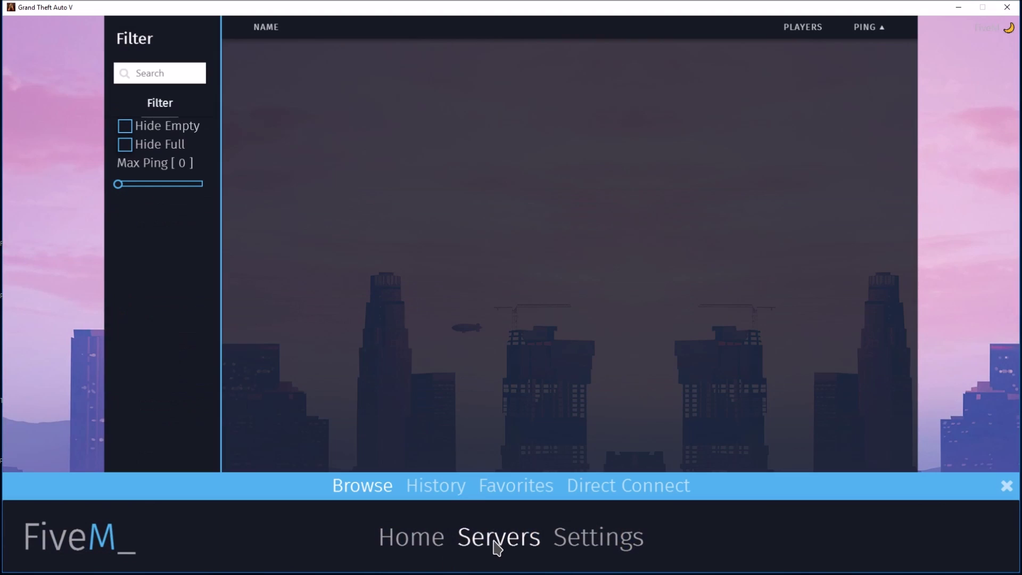
click(450, 502)
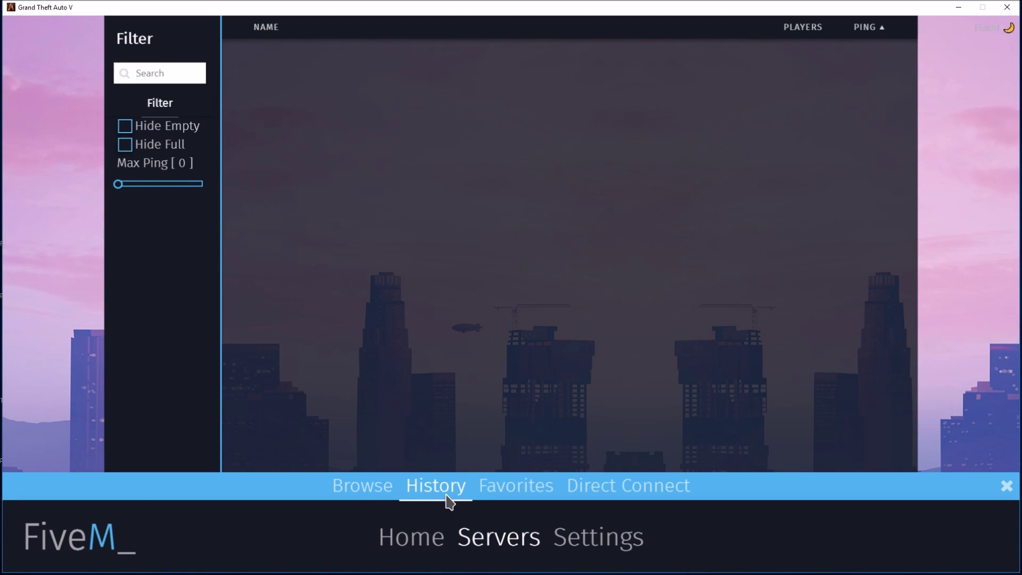
click(370, 488)
click(169, 80)
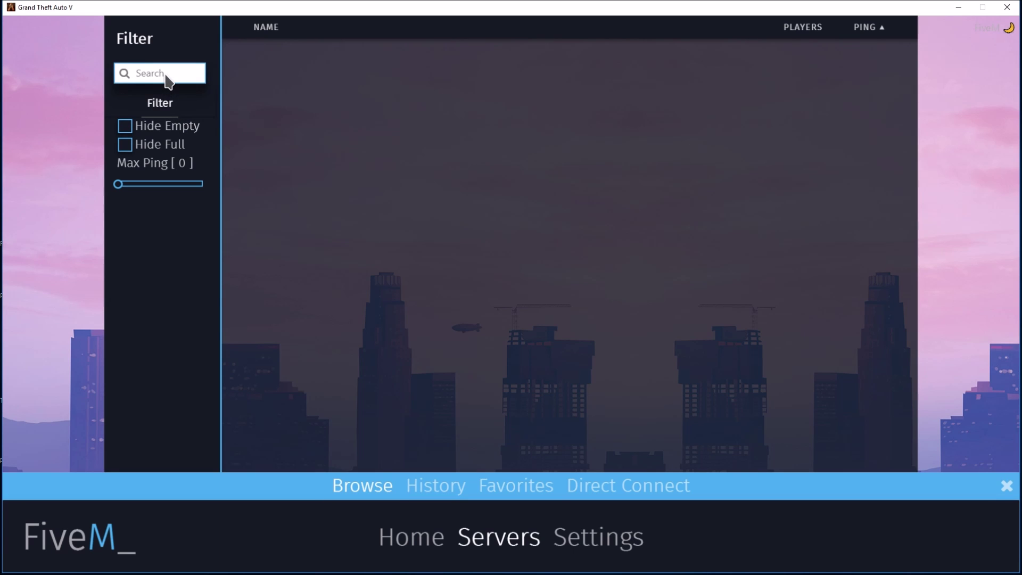
text(igta)
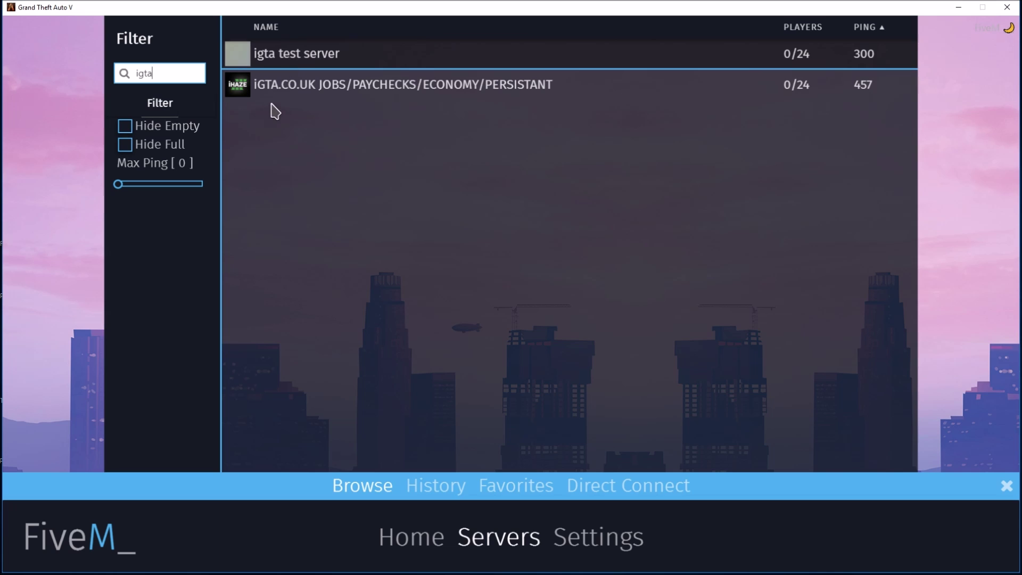
click(237, 54)
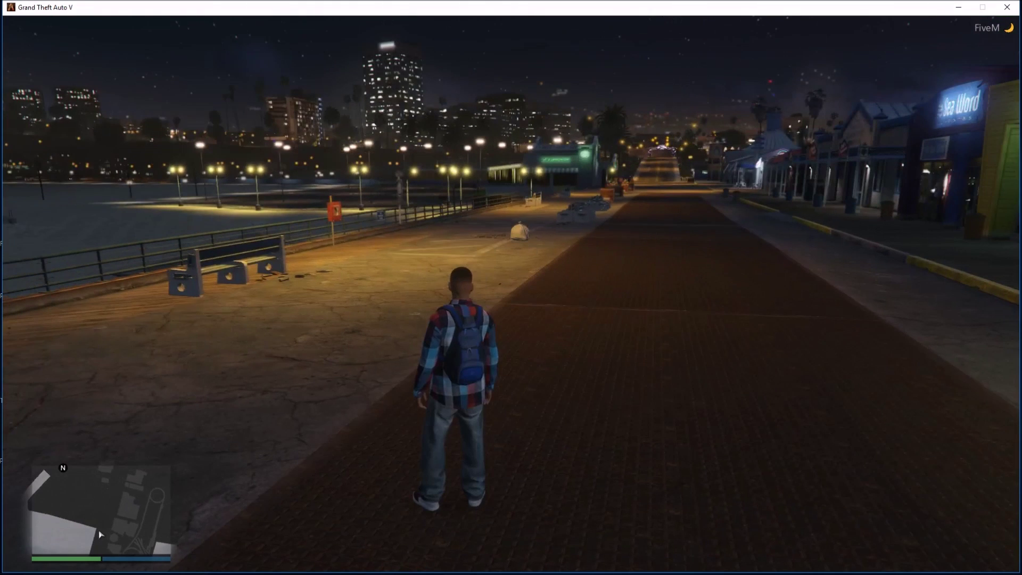
- Send the /emotes command in the game chat to list the available emotes
text(tt)
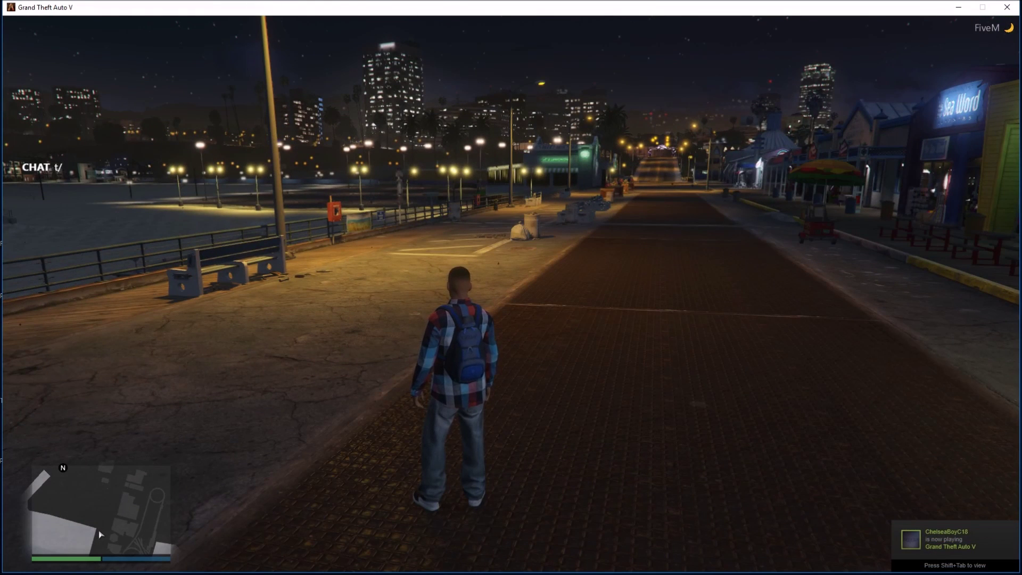
key(BackSpace)
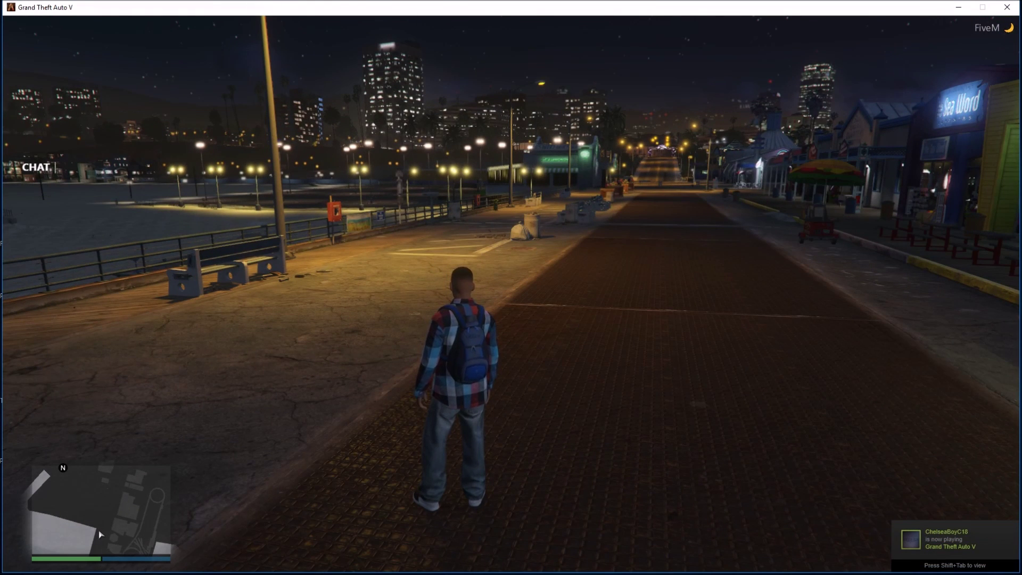
text(/emote)
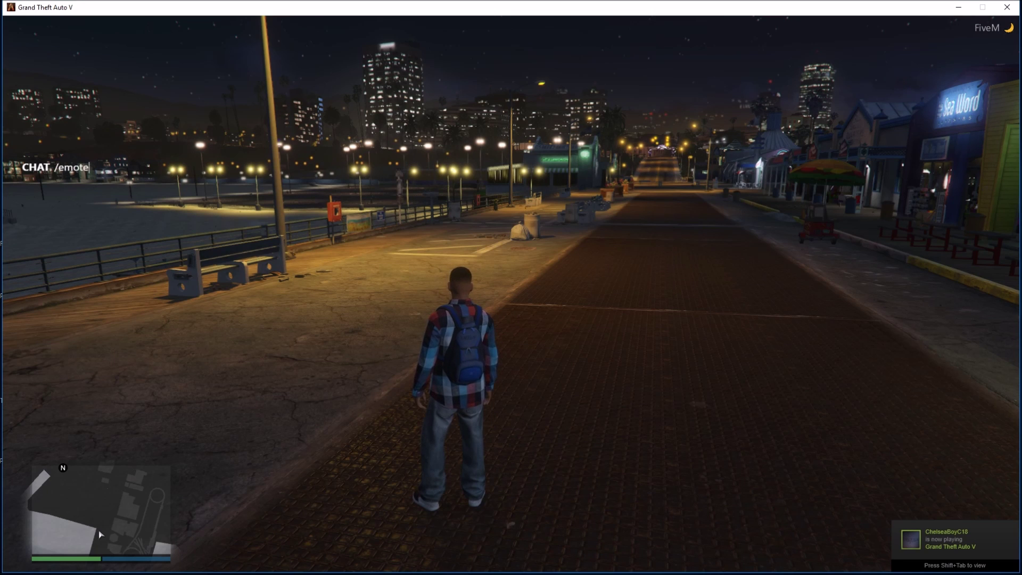
text(s)
key(Return)
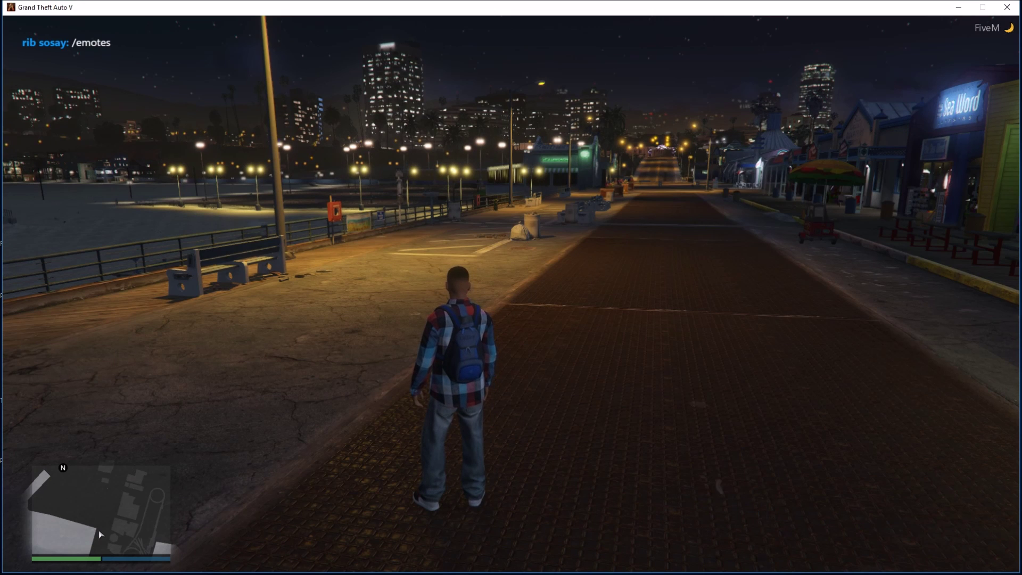
- Send the /emote command in chat, and make the character sit with the /sit command
text(t/)
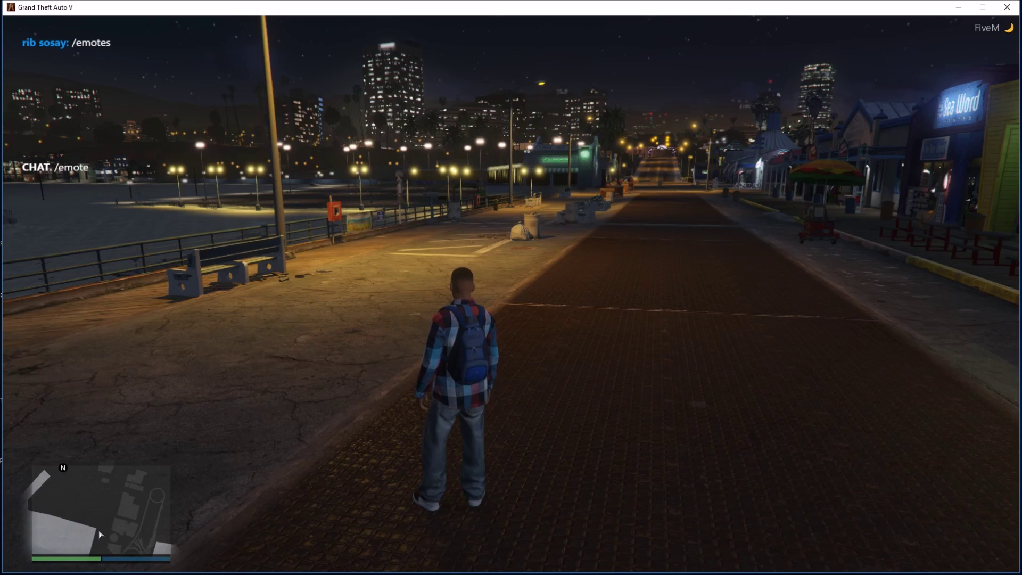
key(Return)
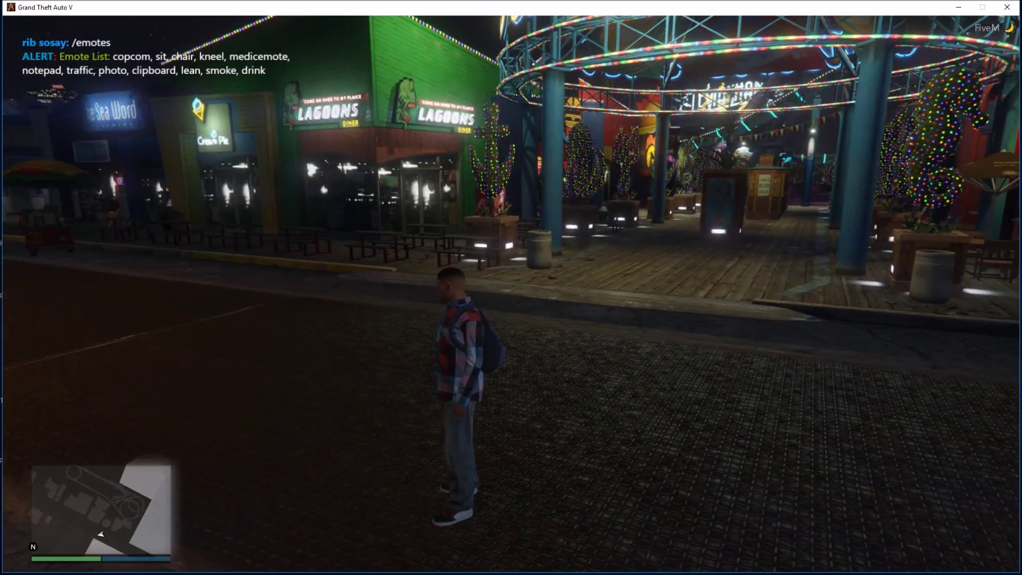
text(t/sit)
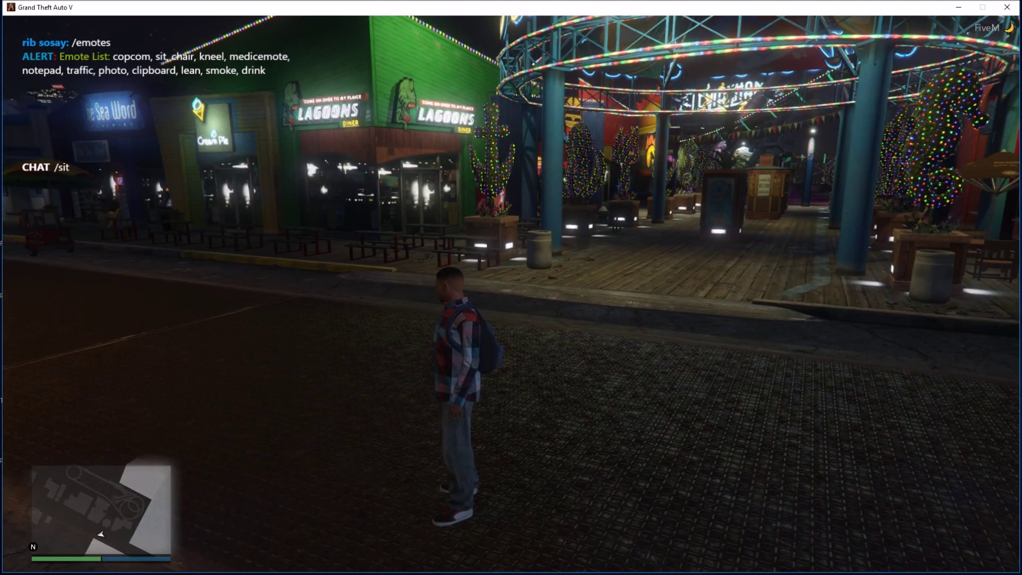
key(Return)
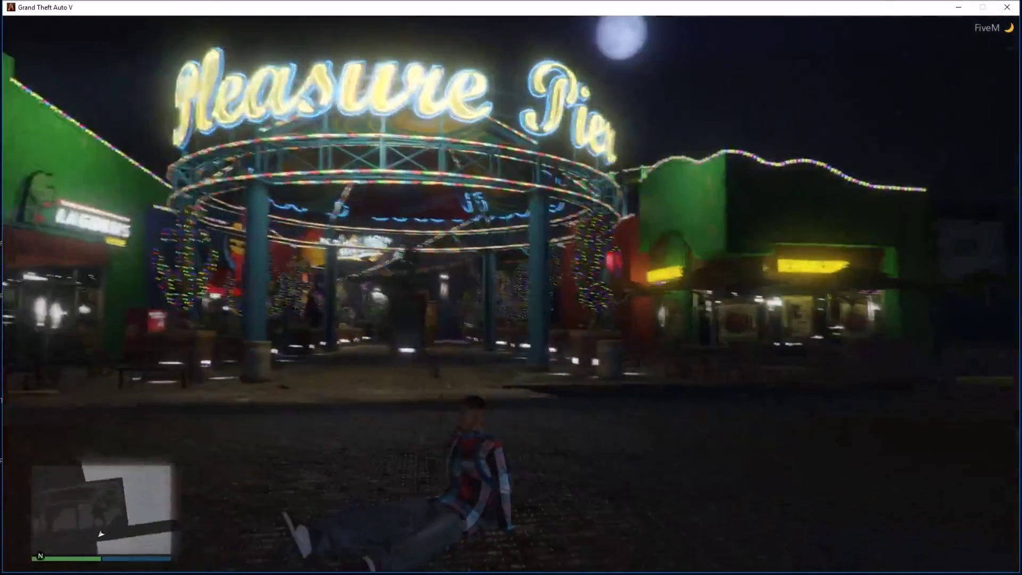
text(t)
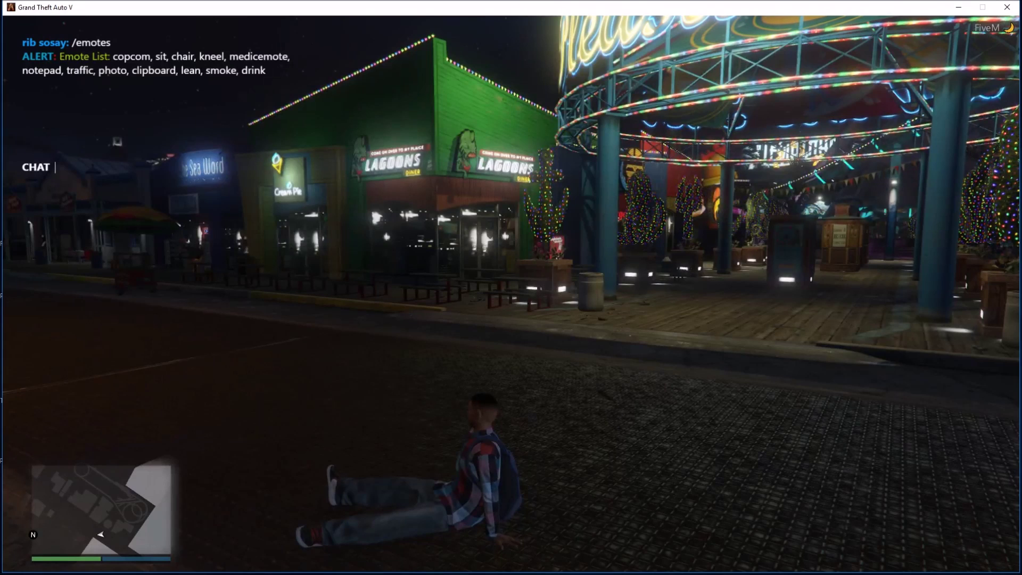
text(/comma)
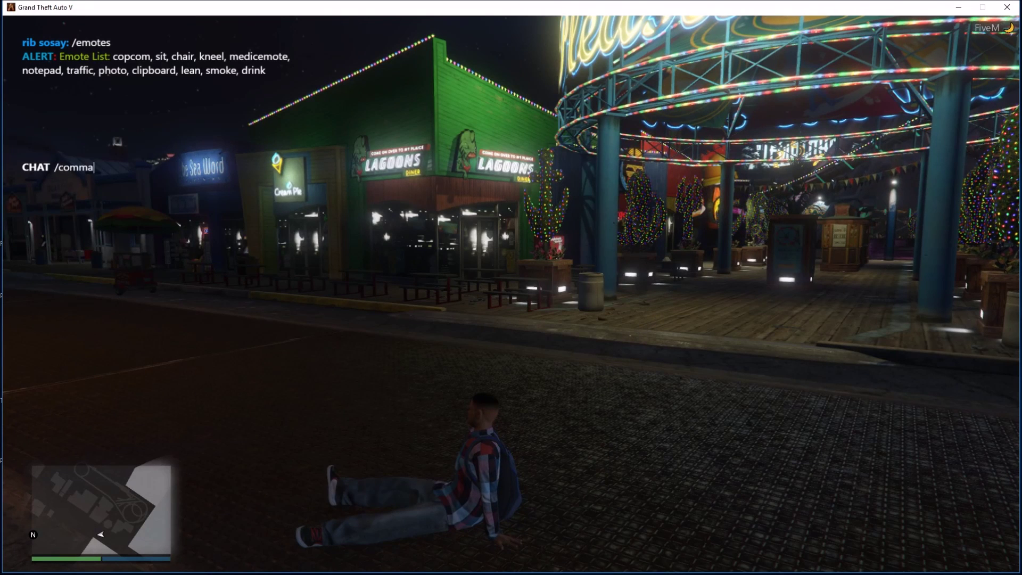
text(nd)
key(BackSpace)
key(BackSpace)
key(BackSpace)
key(BackSpace)
key(BackSpace)
key(BackSpace)
key(BackSpace)
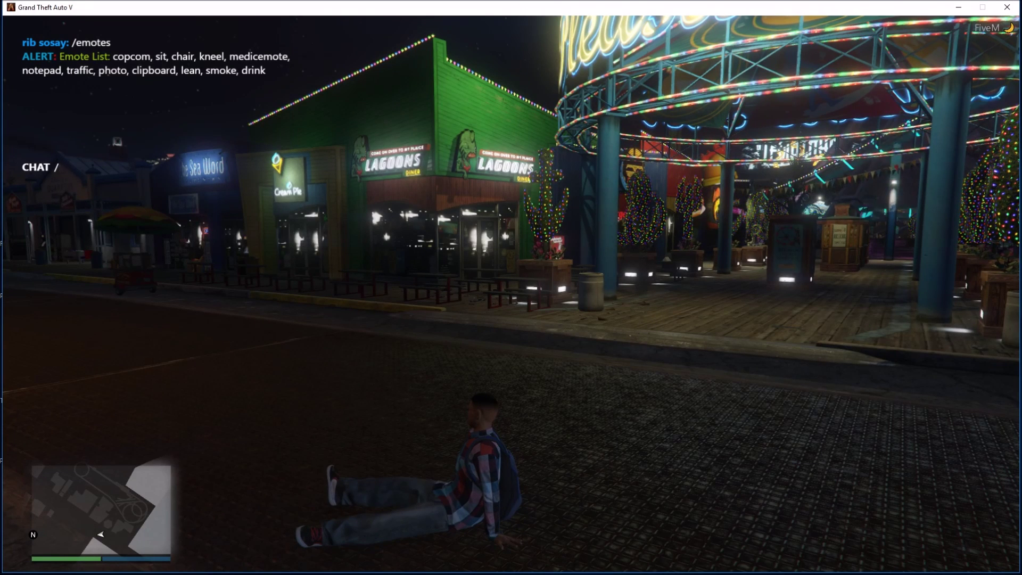
key(Escape)
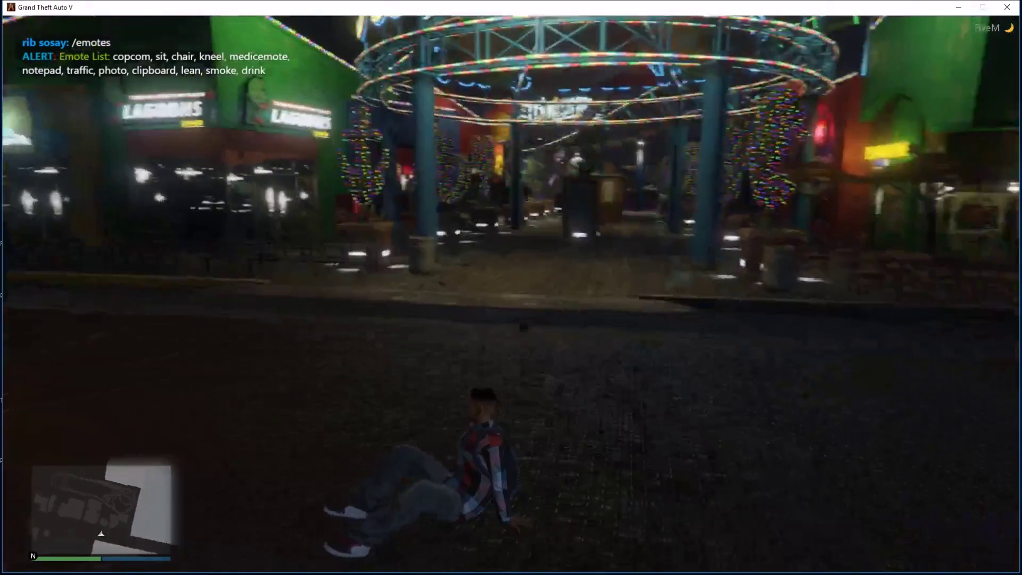
- Disconnect from the igta test server and return to the FiveM start screen
key(Escape)
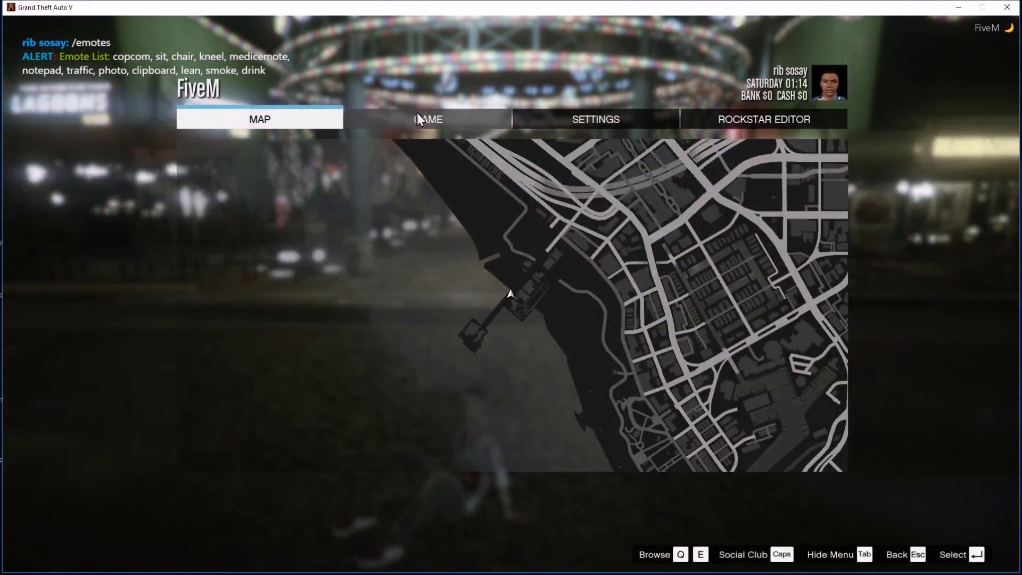
click(418, 118)
click(271, 153)
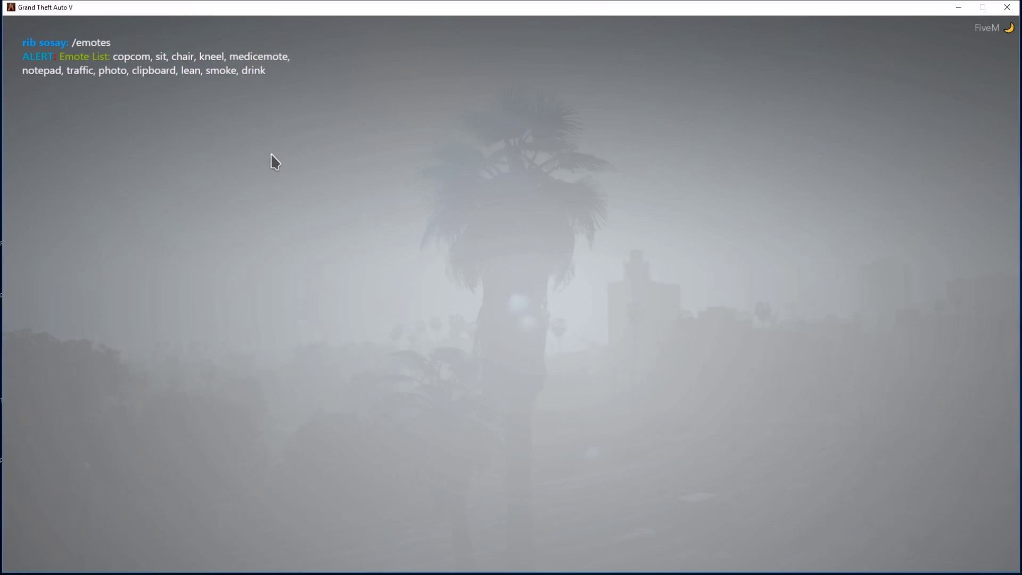
- Browse the FiveM server list filtered by "igta" and join iGTA.CO.UK JOBS/PAYCHECKS/ECONOMY/PERSISTANT
click(492, 540)
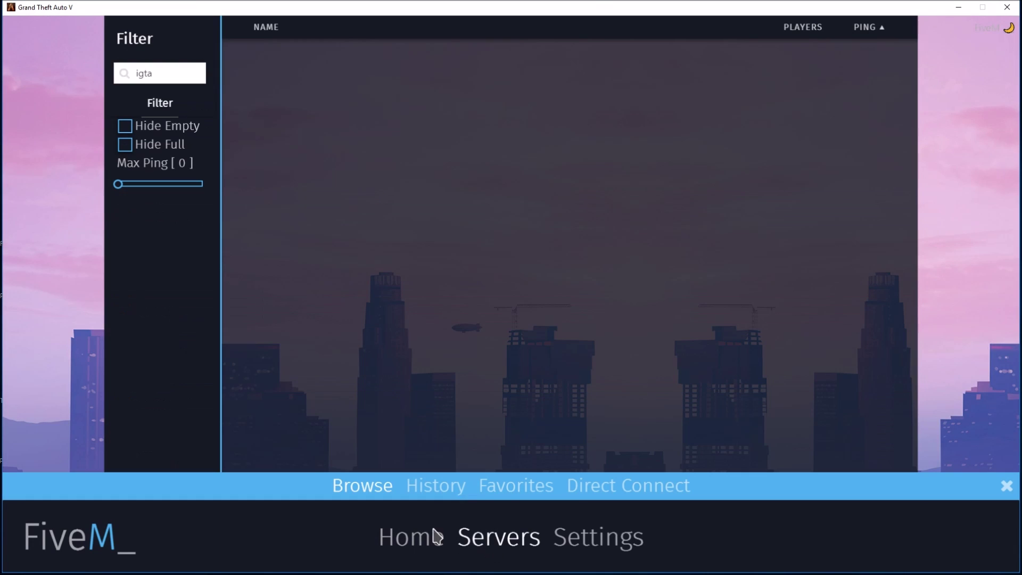
click(421, 492)
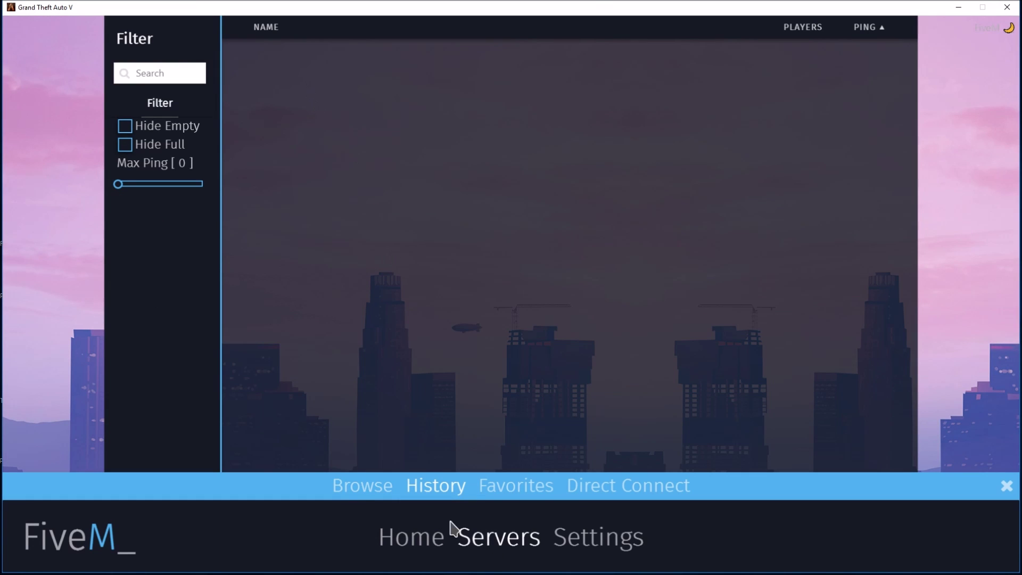
click(356, 490)
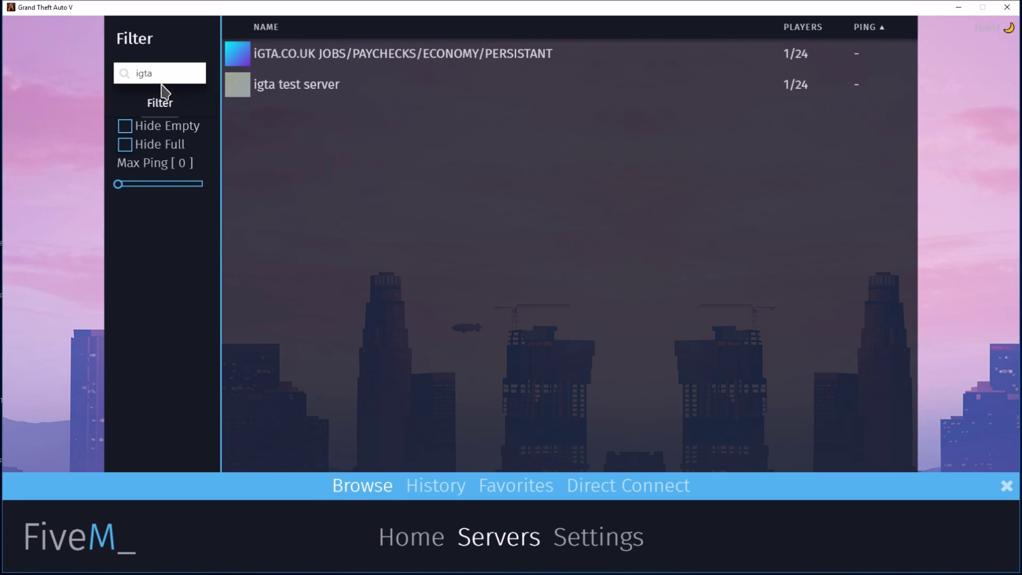
double_click(242, 55)
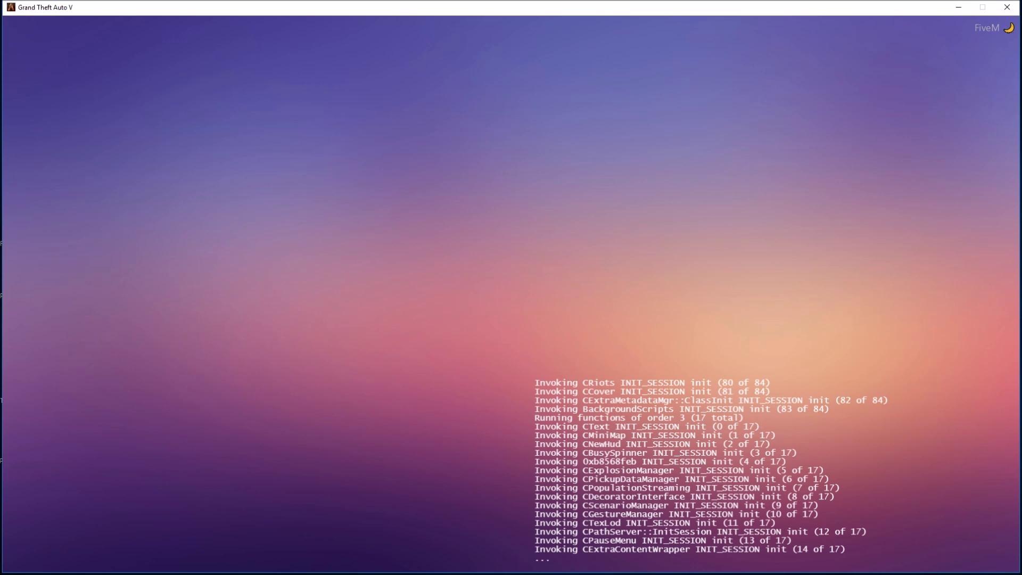
key(alt+Tab)
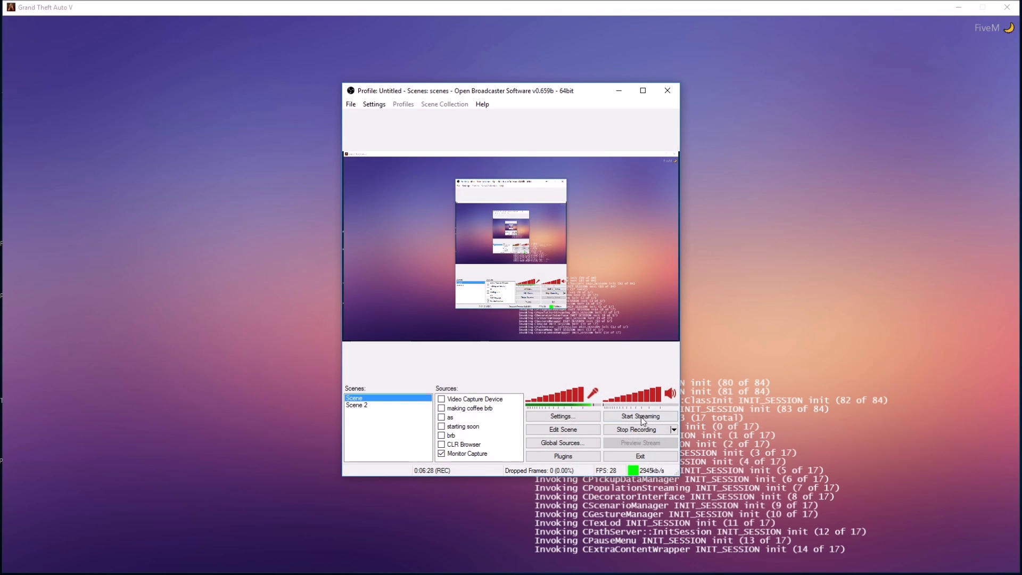